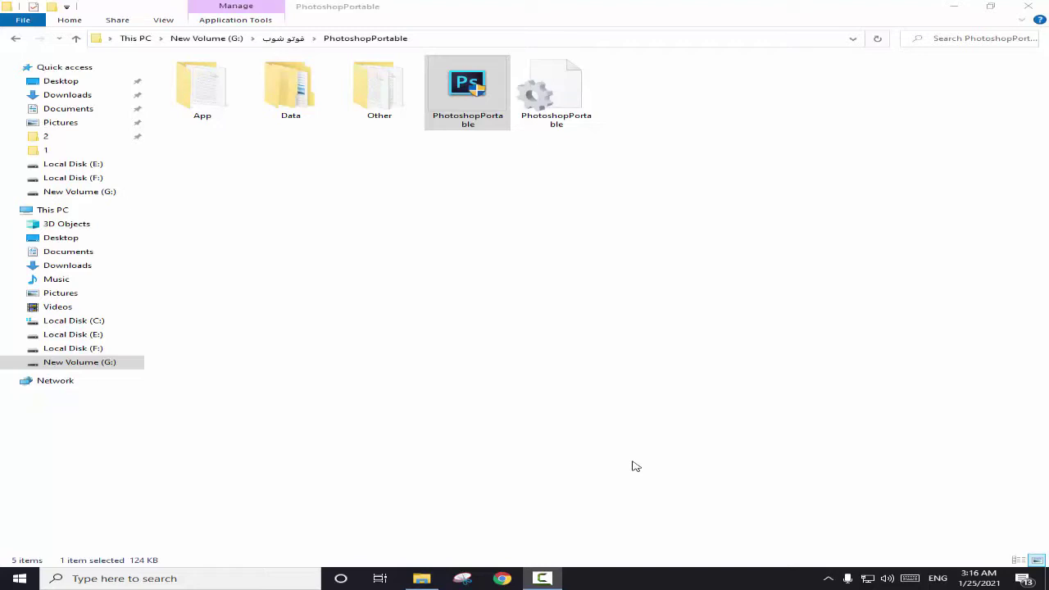
Launch PhotoshopPortable from the PhotoshopPortable folder on New Volume (G:)
{"action": "left_click", "coordinate": [480, 87]}
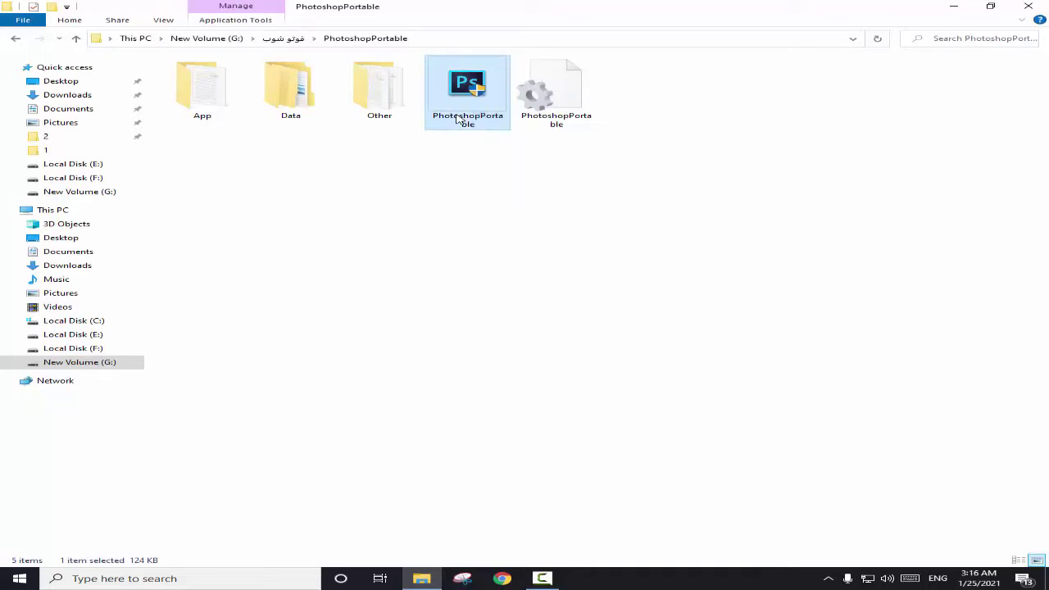
{"action": "double_click", "coordinate": [458, 120]}
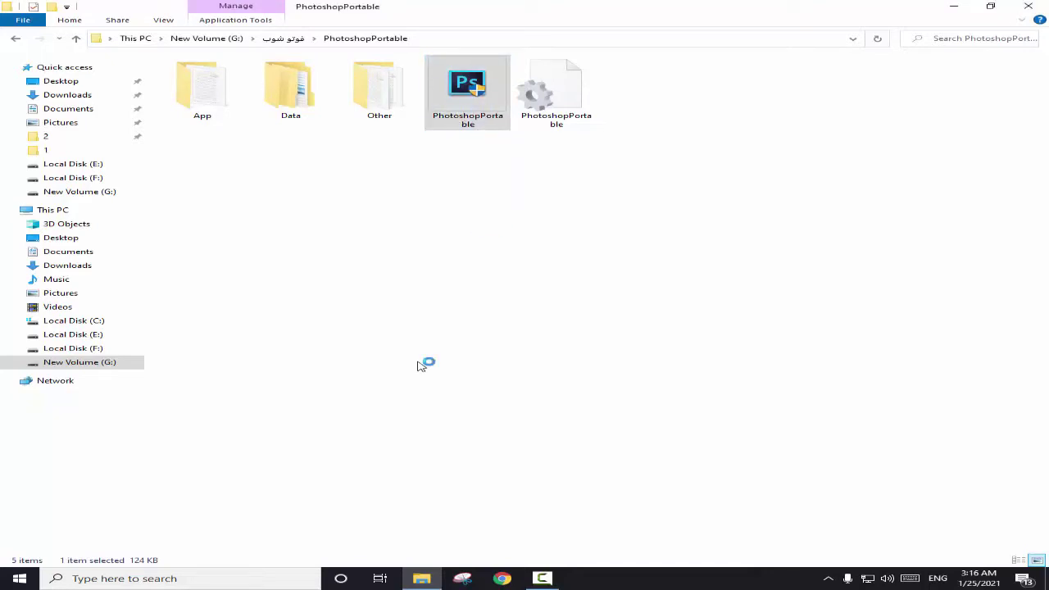
{"action": "left_click", "coordinate": [1016, 12]}
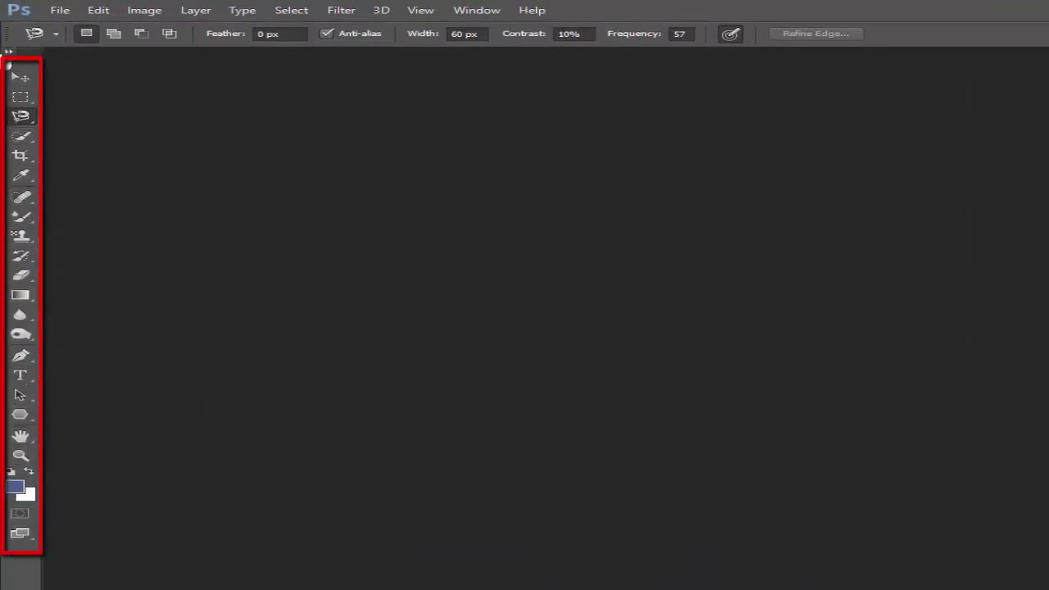
Examine the options of the Quick Selection, Crop, Eyedropper and Rectangular Marquee tools and the variants of the lasso tool
{"action": "left_click", "coordinate": [21, 136]}
{"action": "left_click", "coordinate": [20, 156]}
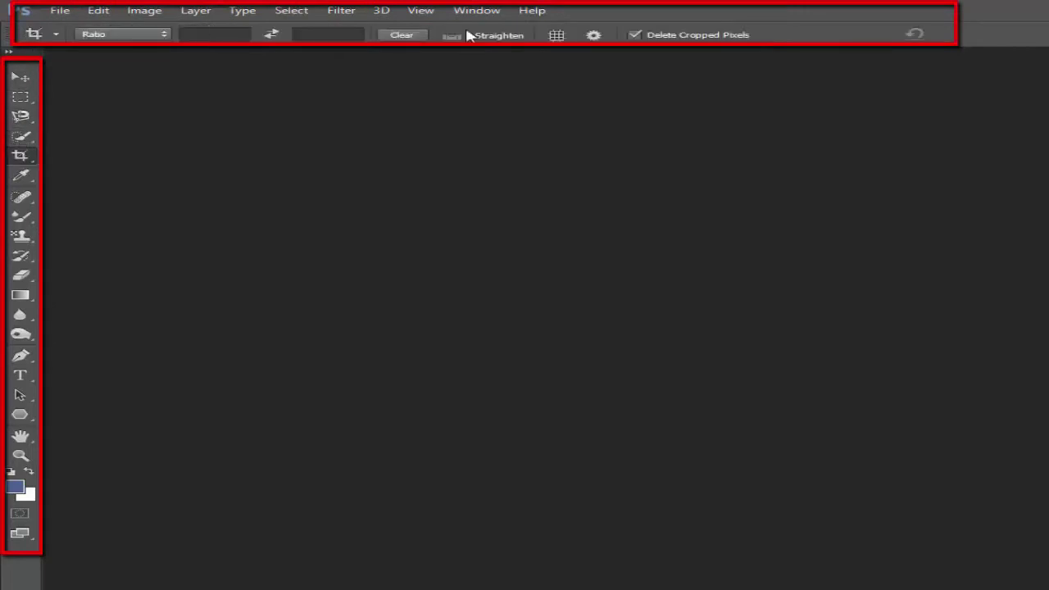
{"action": "left_click", "coordinate": [20, 175]}
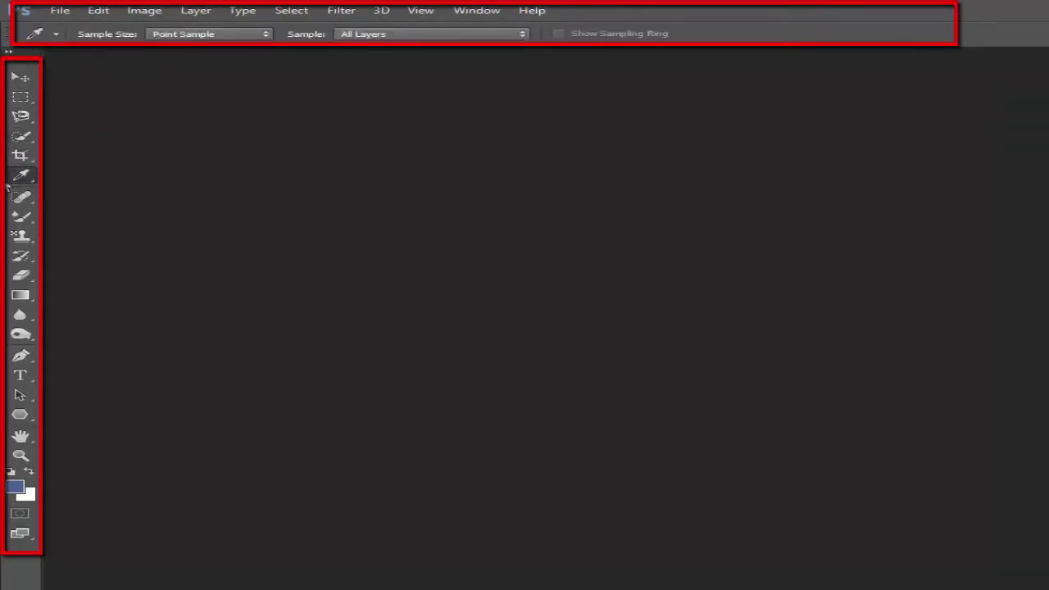
{"action": "left_click", "coordinate": [18, 157]}
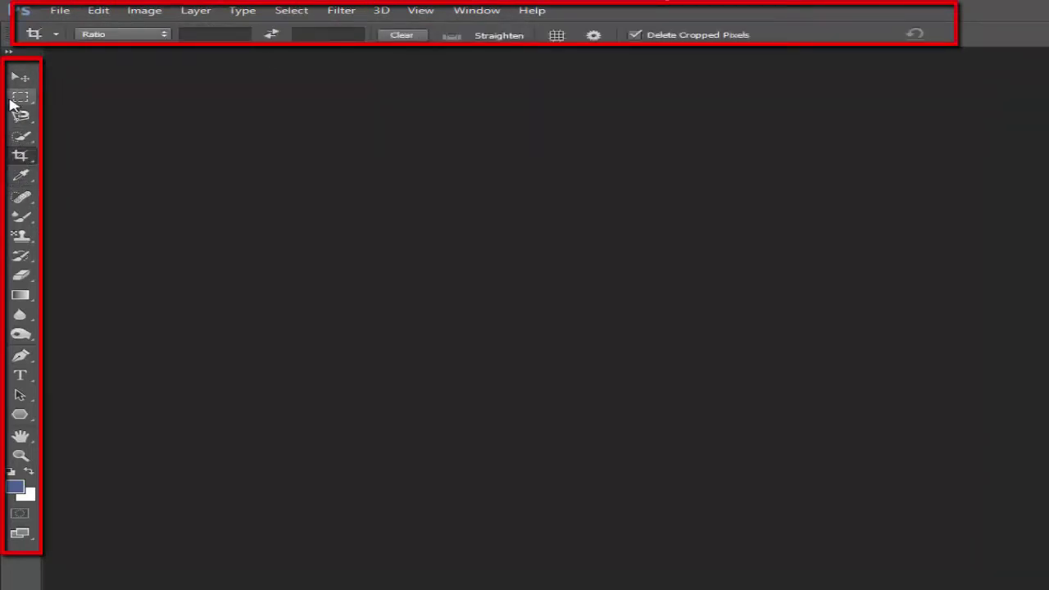
{"action": "left_click", "coordinate": [20, 98]}
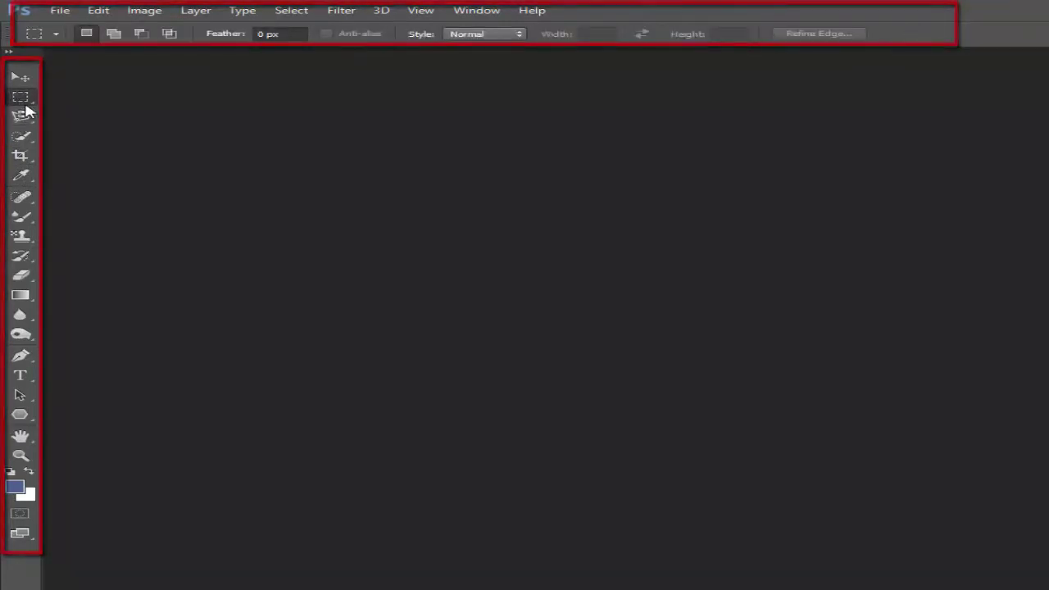
{"action": "left_click", "coordinate": [30, 119]}
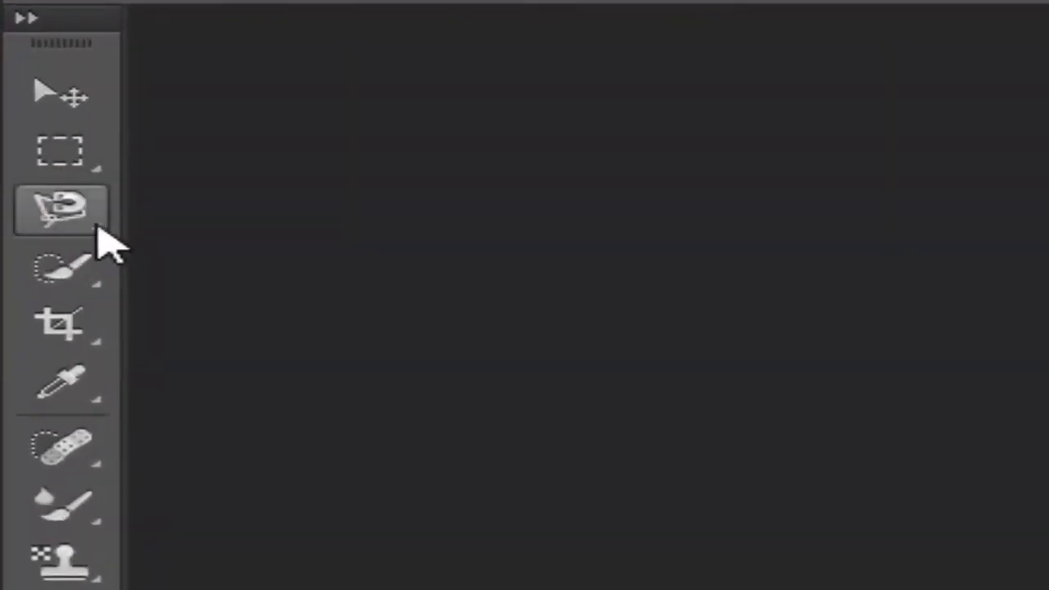
{"action": "right_click", "coordinate": [74, 219]}
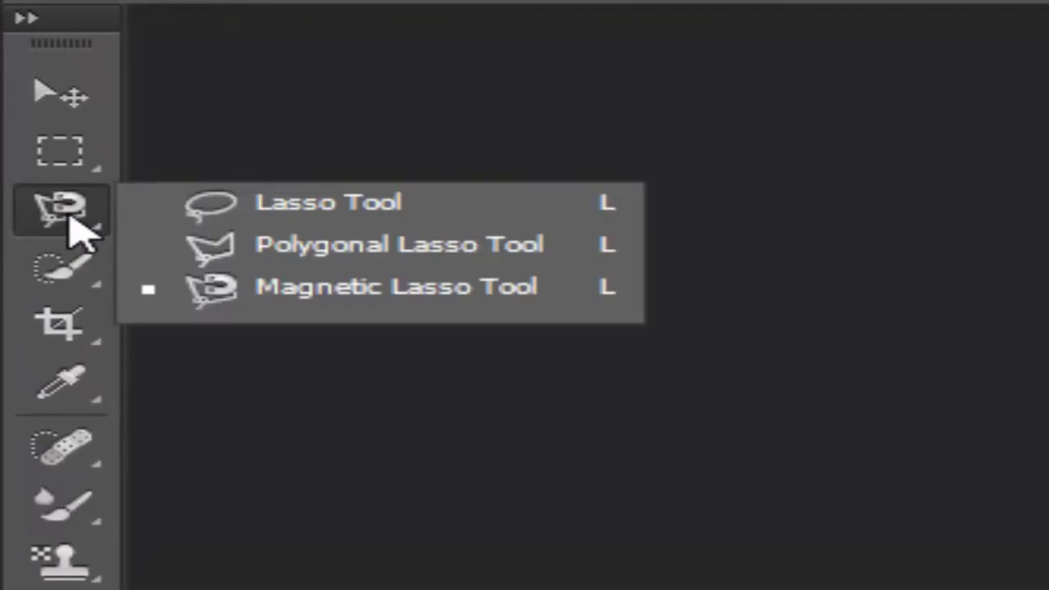
Check the Quick Selection tool's options and variants and replace it with the Magic Wand Tool
{"action": "left_click", "coordinate": [48, 272]}
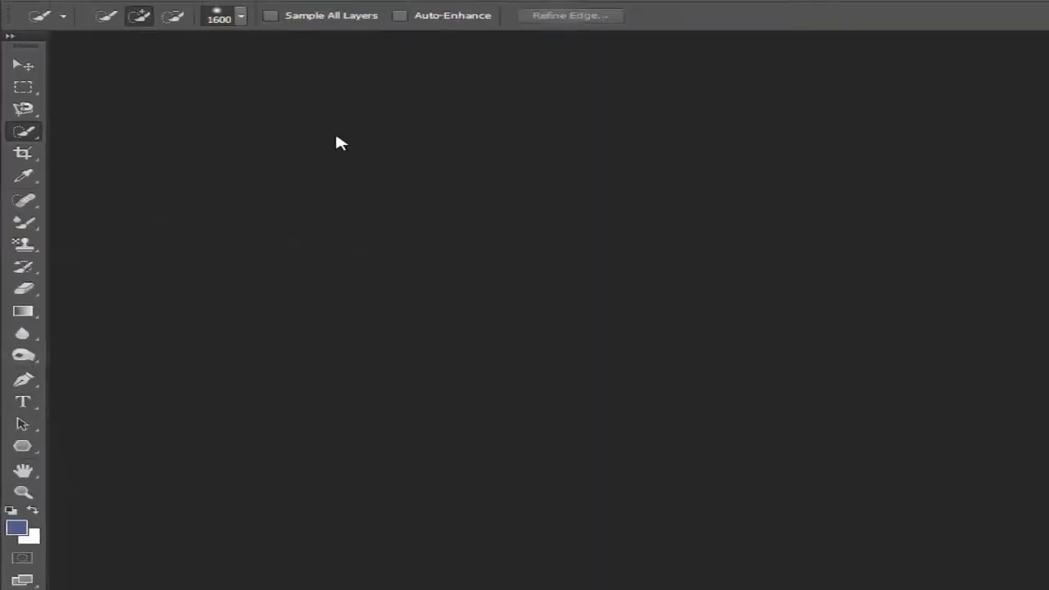
{"action": "right_click", "coordinate": [25, 136]}
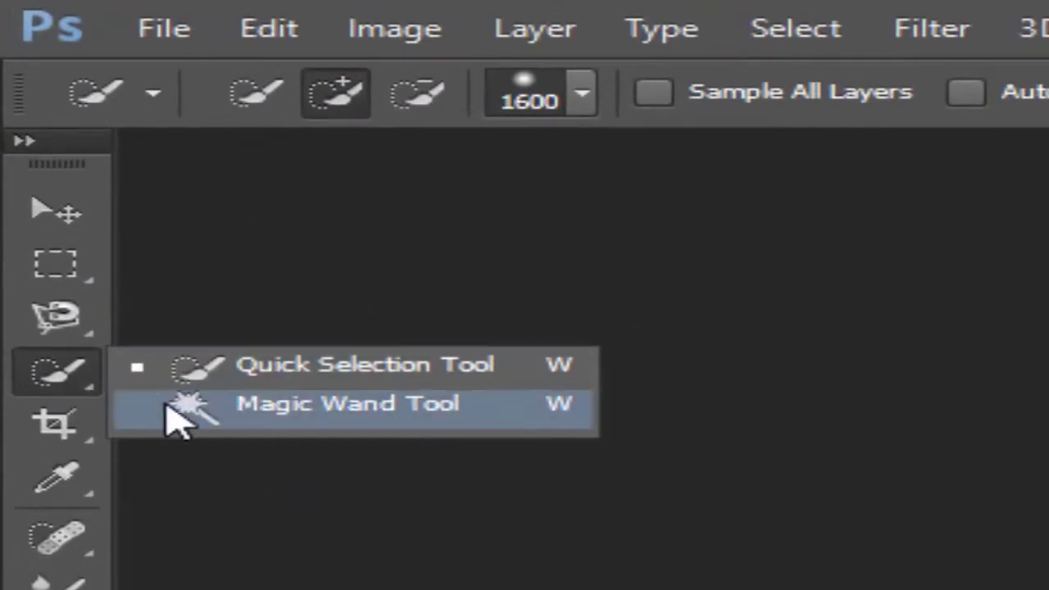
{"action": "left_click", "coordinate": [691, 335]}
{"action": "right_click", "coordinate": [102, 390]}
{"action": "left_click", "coordinate": [246, 440]}
Examine the lasso tool variants and the options of the Magic Wand, Clone Stamp and Blur tools
{"action": "left_click", "coordinate": [94, 328]}
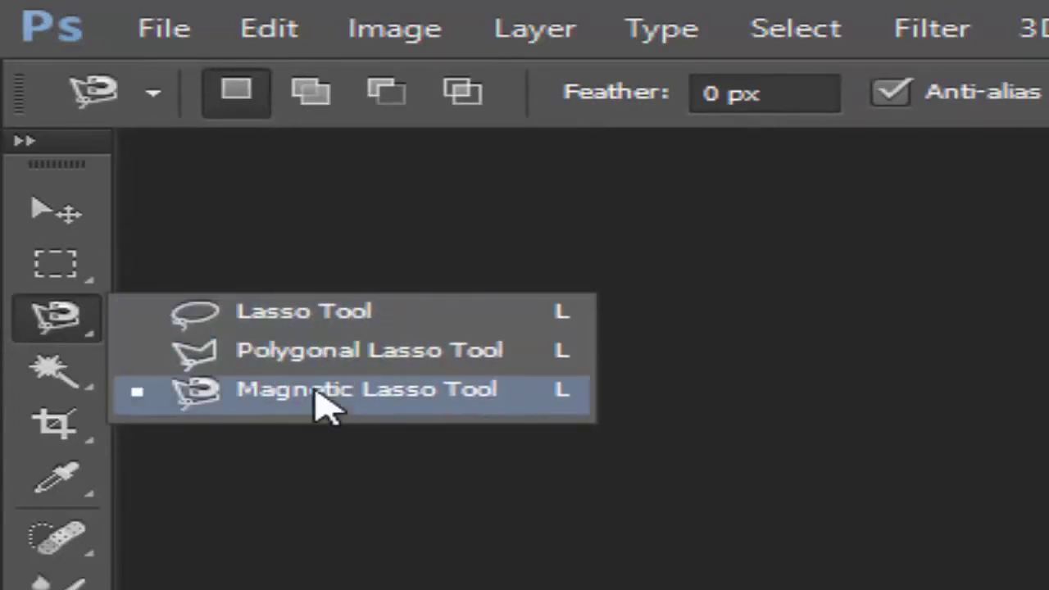
{"action": "left_click", "coordinate": [65, 320]}
{"action": "left_click", "coordinate": [79, 383]}
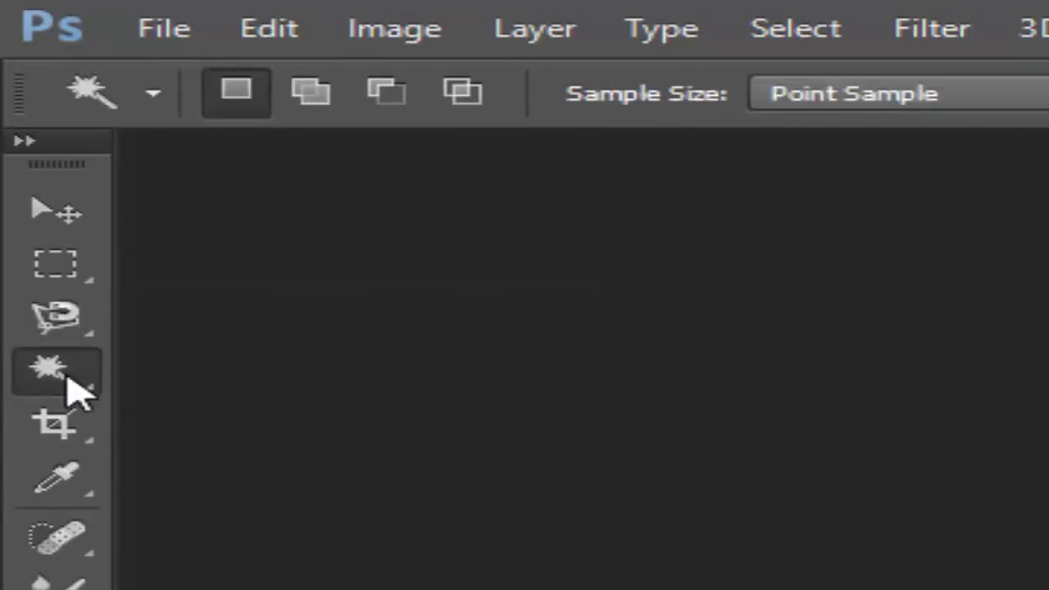
{"action": "right_click", "coordinate": [93, 391]}
{"action": "key", "text": "Escape"}
{"action": "key", "text": "s"}
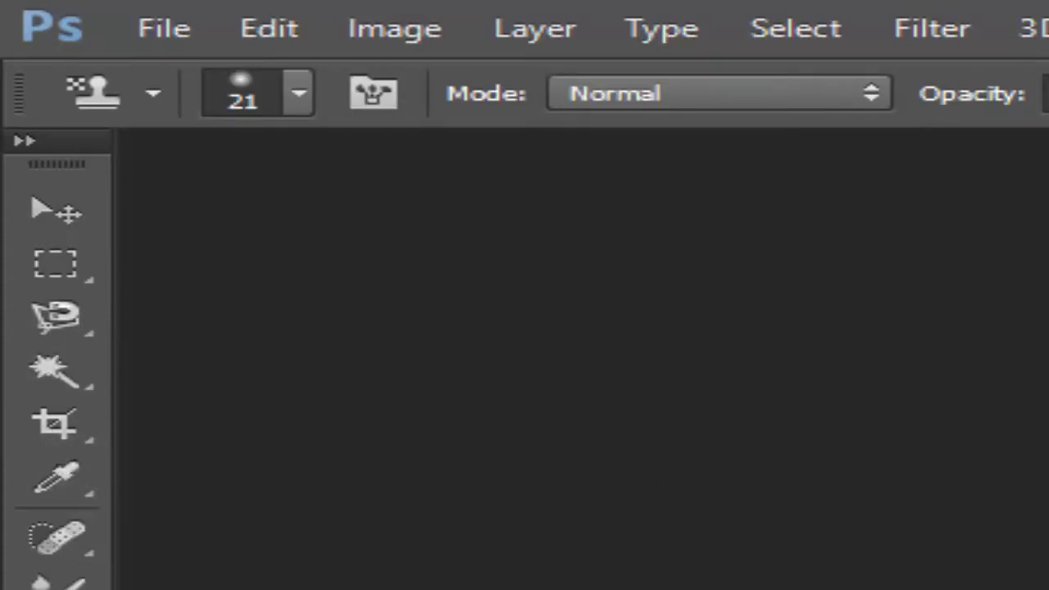
{"action": "left_click", "coordinate": [22, 323]}
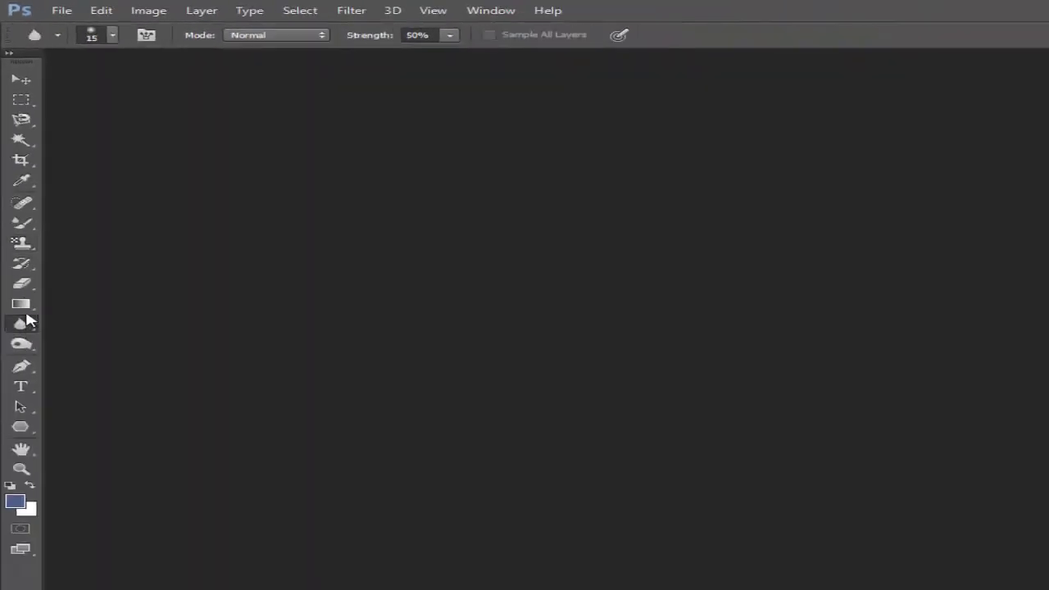
Compare the Move and Rectangular Marquee tools and leave the Move tool active
{"action": "left_click", "coordinate": [21, 79]}
{"action": "left_click", "coordinate": [22, 99]}
{"action": "left_click", "coordinate": [24, 77]}
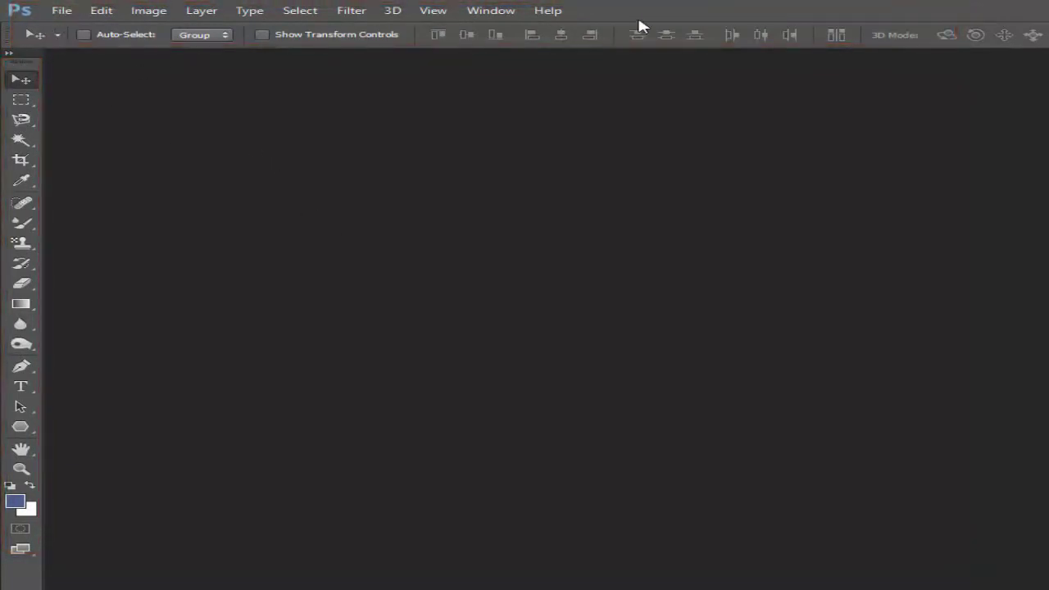
Open the portrait image Photoshop 1 from the Desktop folder
{"action": "left_click", "coordinate": [65, 12]}
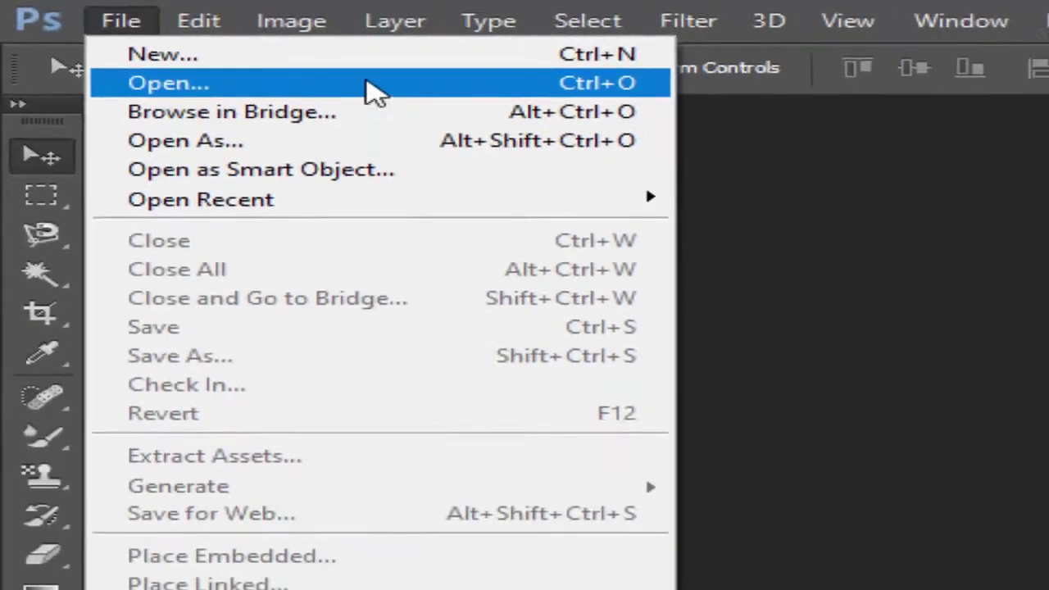
{"action": "left_click", "coordinate": [464, 102]}
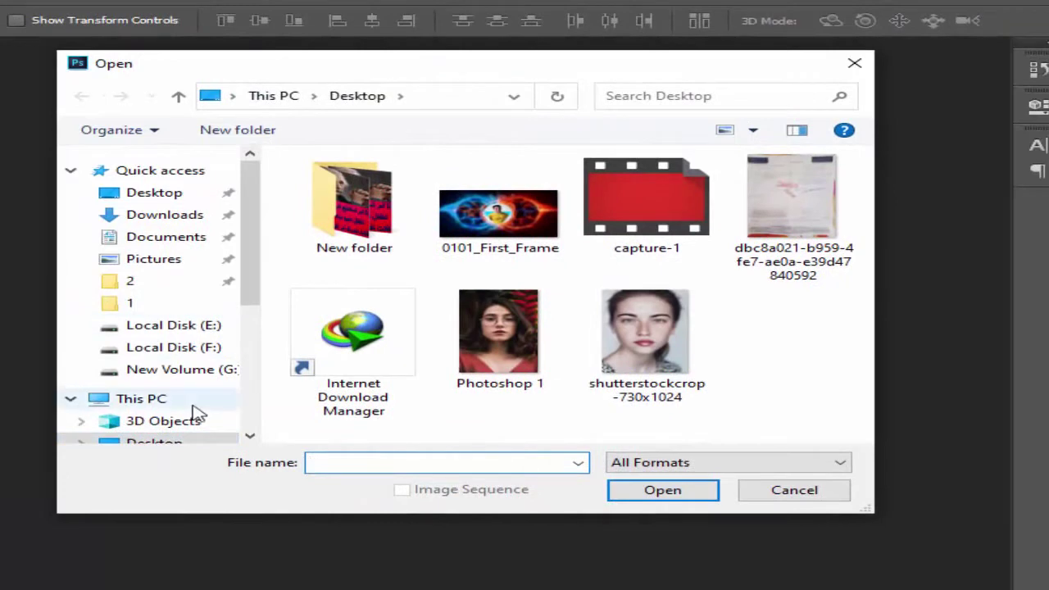
{"action": "double_click", "coordinate": [496, 386]}
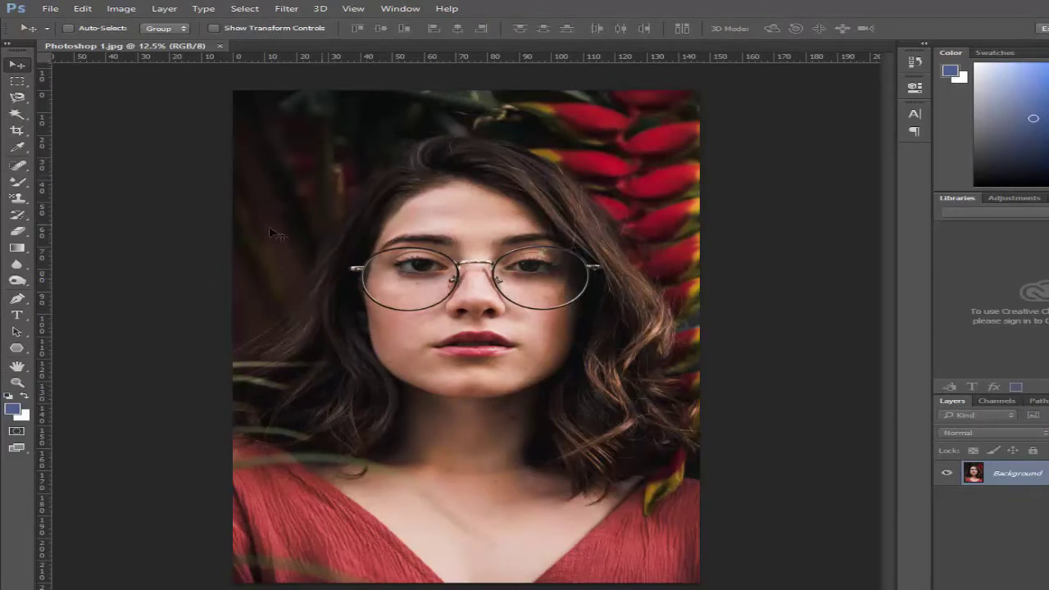
Draw a rectangular marquee selection around the woman's face and deselect it
{"action": "left_click", "coordinate": [17, 82]}
{"action": "left_click_drag", "start_coordinate": [340, 140], "coordinate": [649, 380]}
{"action": "left_click", "coordinate": [589, 397]}
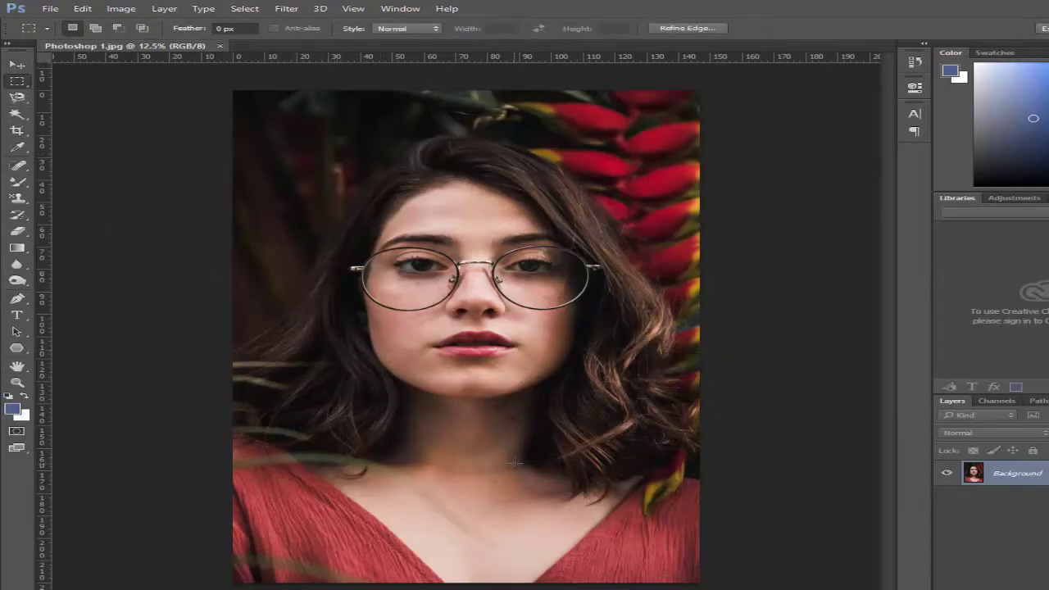
Start point text at the woman's nose with the Type tool and try font sizes of 30 pt and 48 pt
{"action": "left_click", "coordinate": [17, 315]}
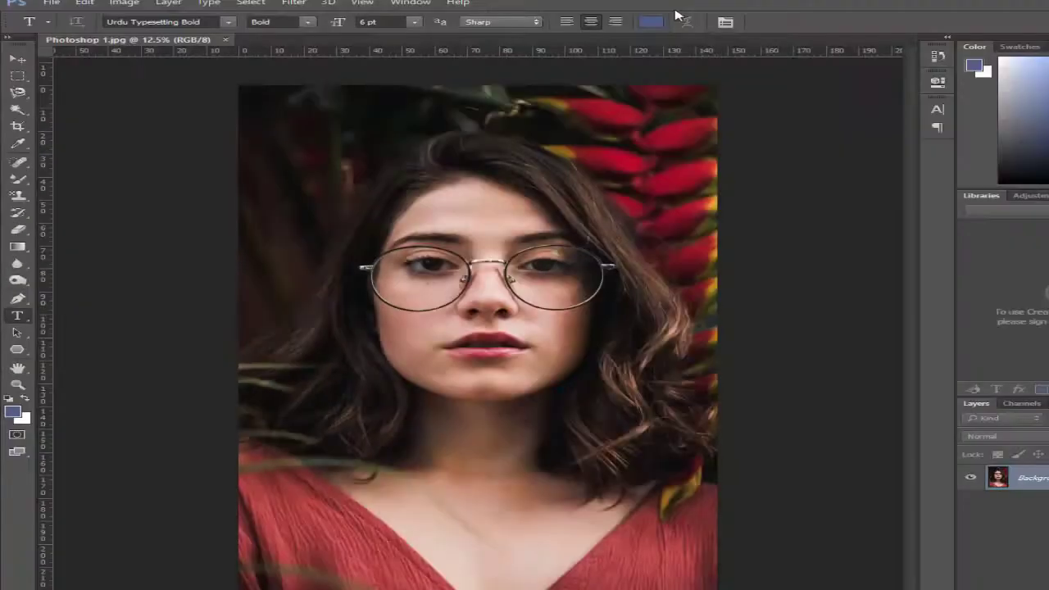
{"action": "left_click", "coordinate": [485, 306]}
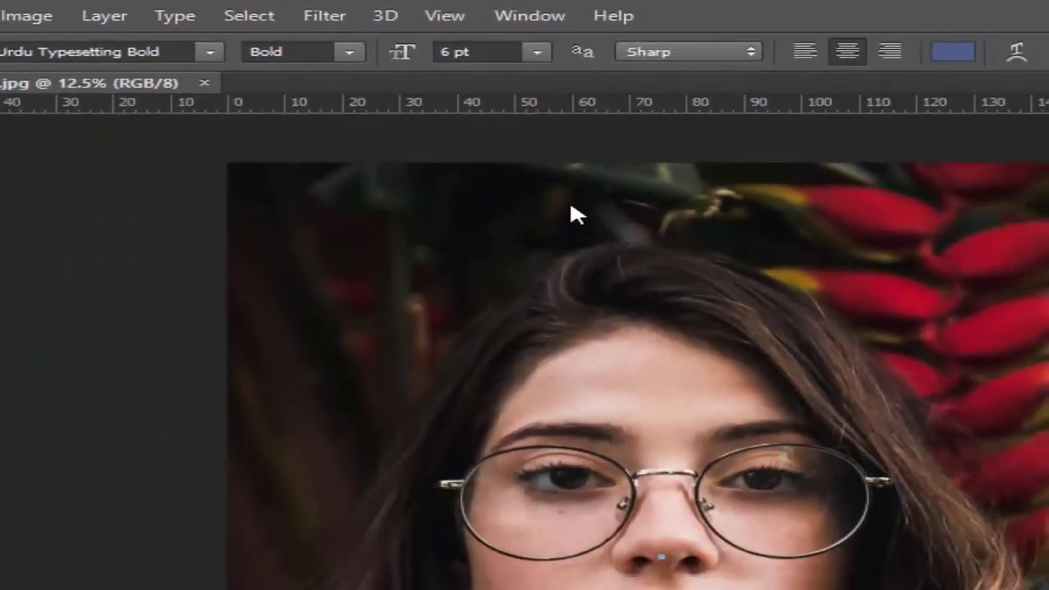
{"action": "left_click", "coordinate": [547, 91]}
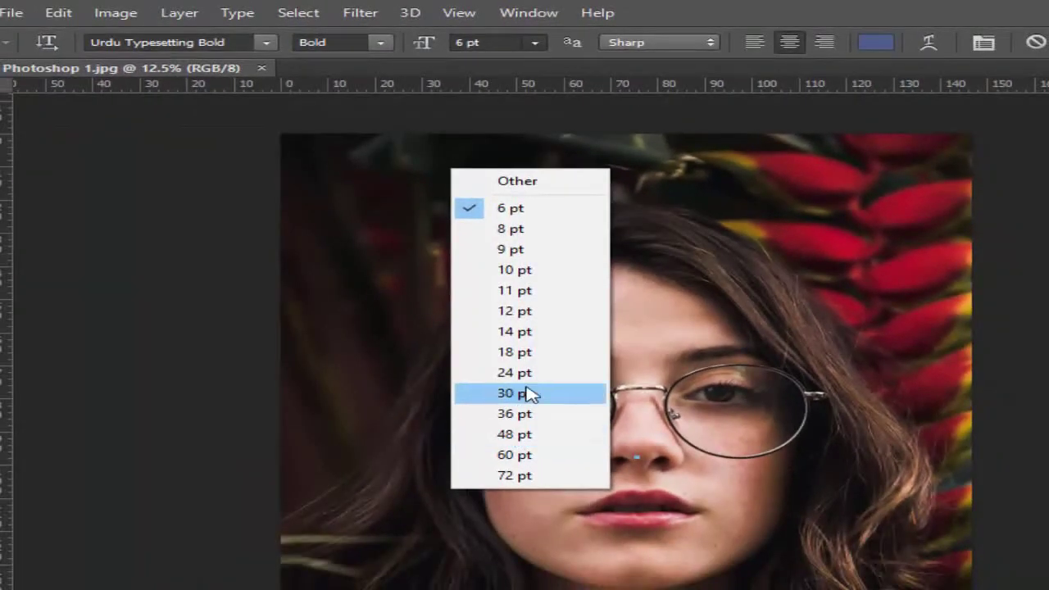
{"action": "left_click", "coordinate": [529, 394]}
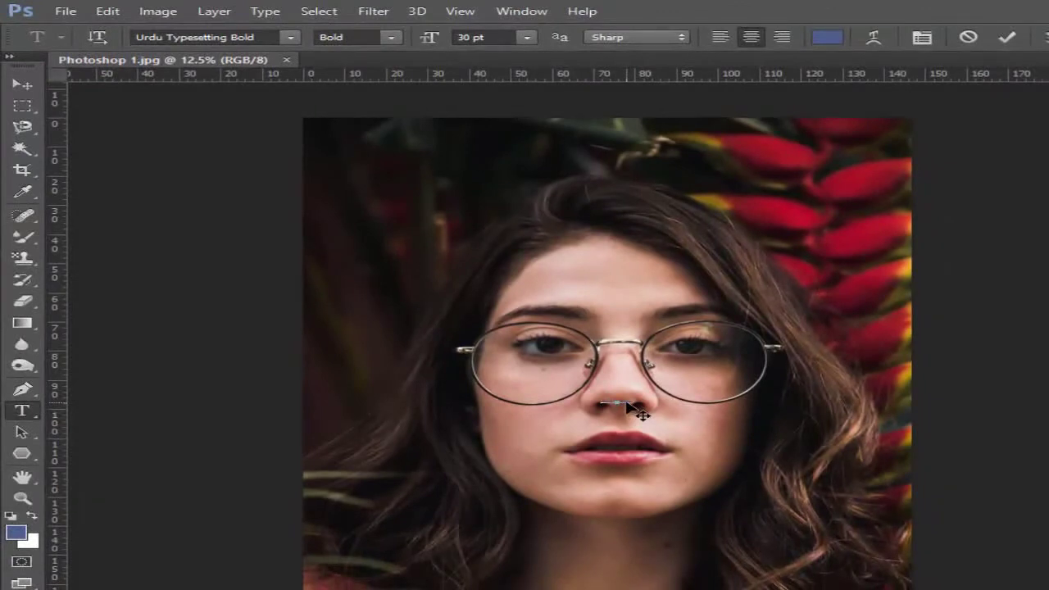
{"action": "left_click", "coordinate": [528, 39]}
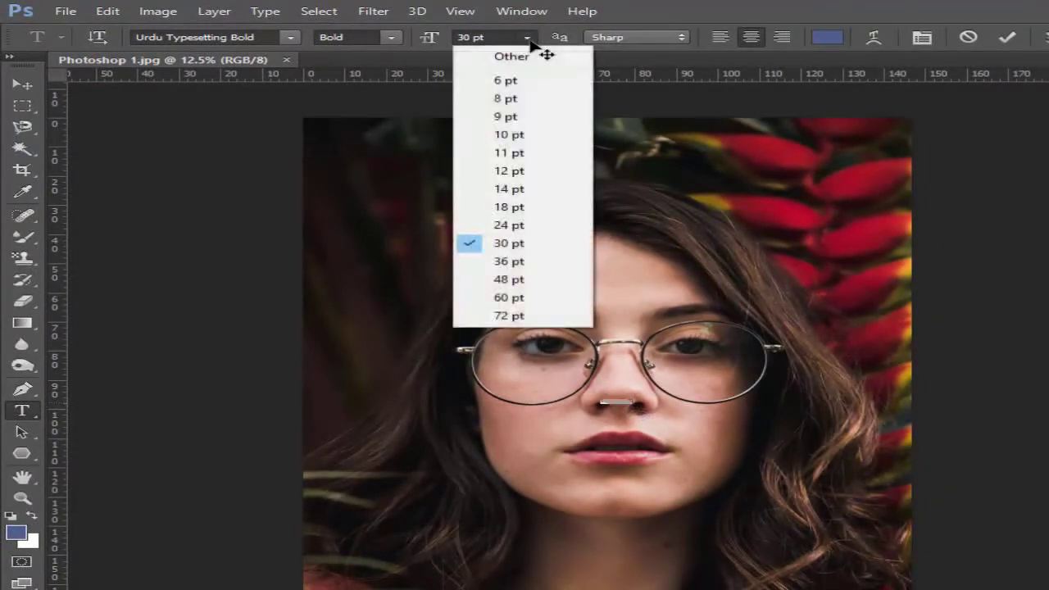
{"action": "left_click", "coordinate": [529, 279]}
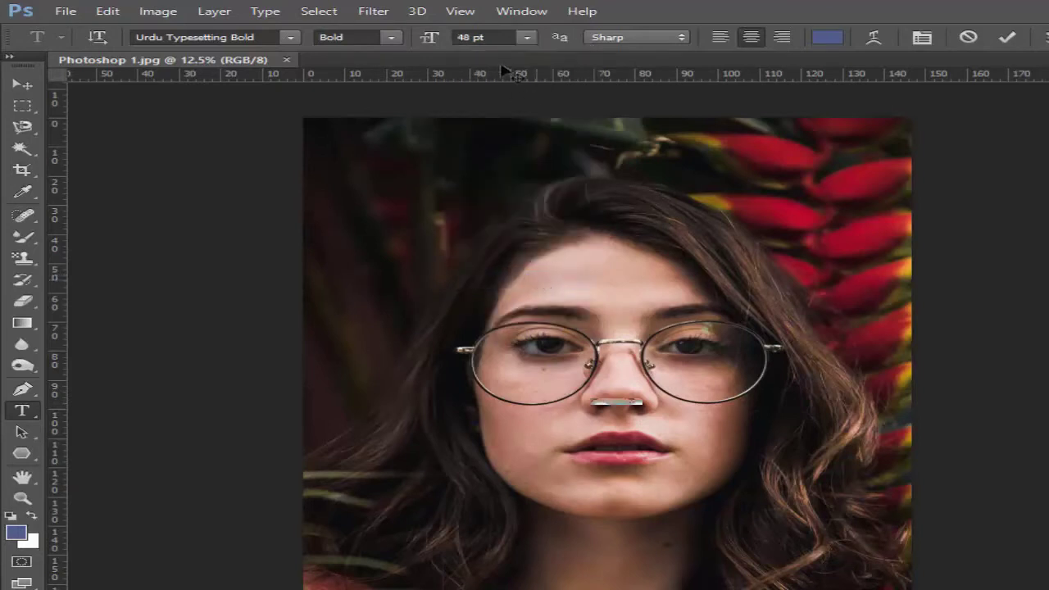
Enter a font size of 100 pt for the text and increase it to 1000 pt
{"action": "left_click", "coordinate": [438, 39]}
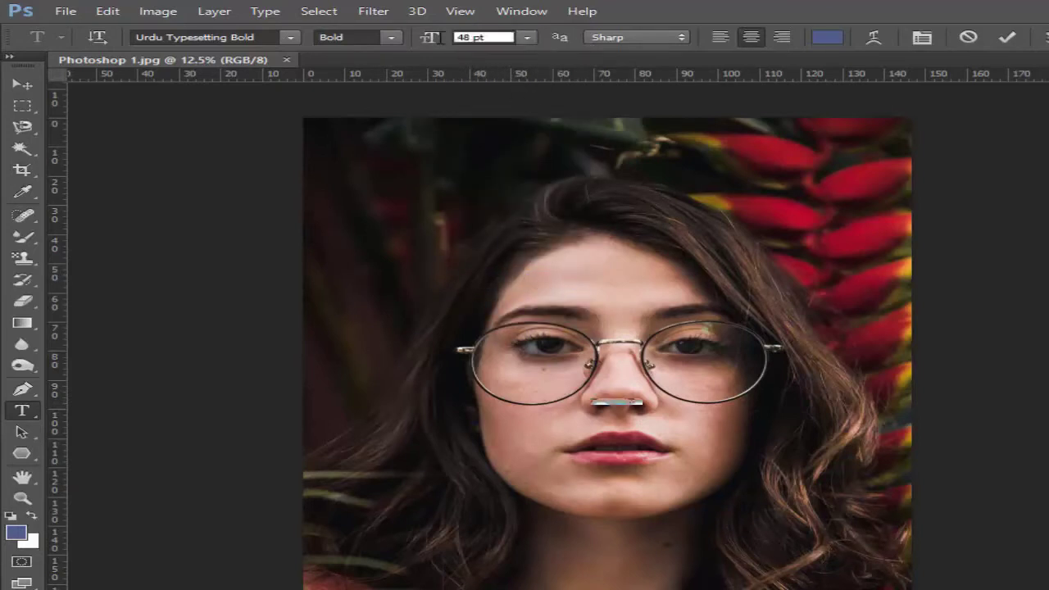
{"action": "type", "text": "100"}
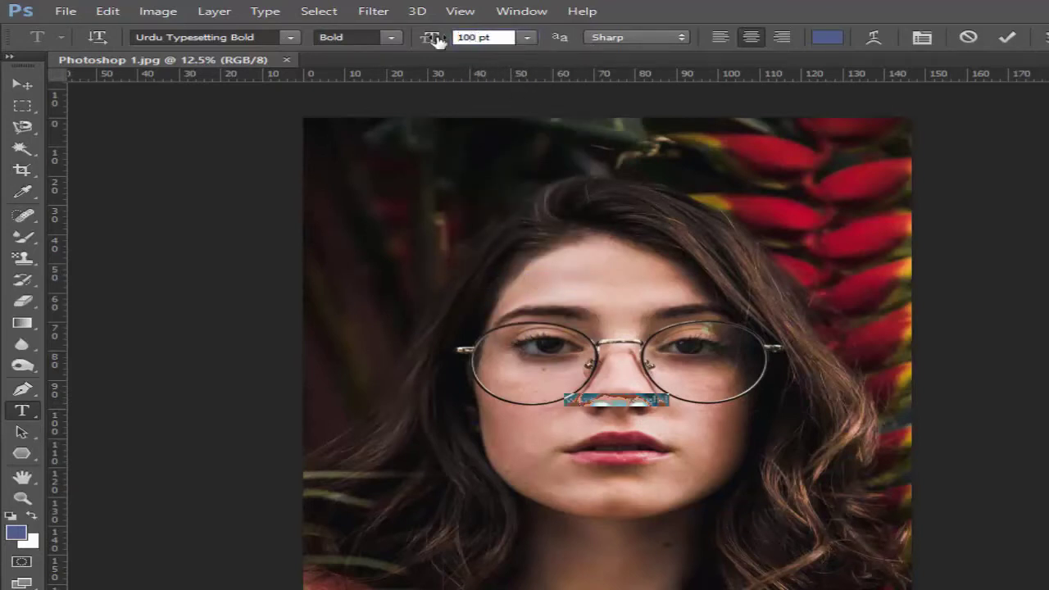
{"action": "type", "text": "0"}
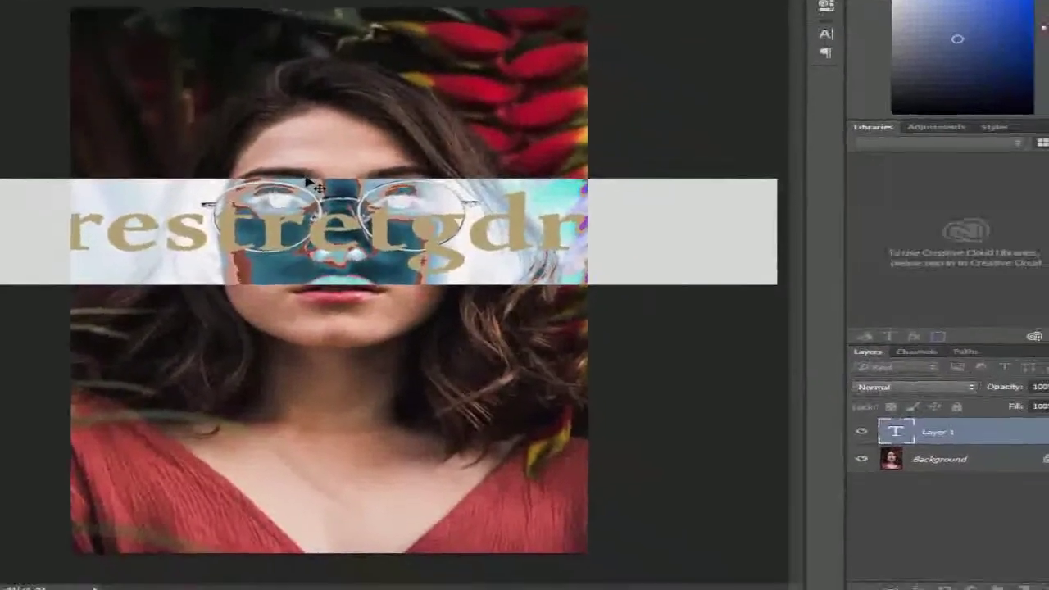
Select a letter within the large text, clear that selection and delete the text layer Layer 1
{"action": "left_click_drag", "start_coordinate": [443, 319], "coordinate": [495, 320]}
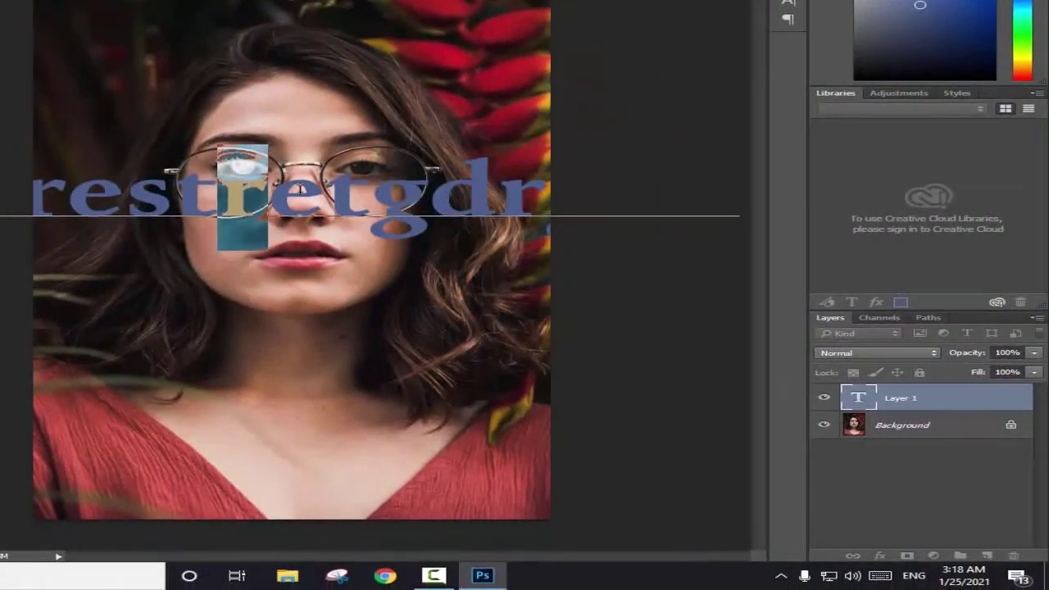
{"action": "left_click", "coordinate": [301, 190]}
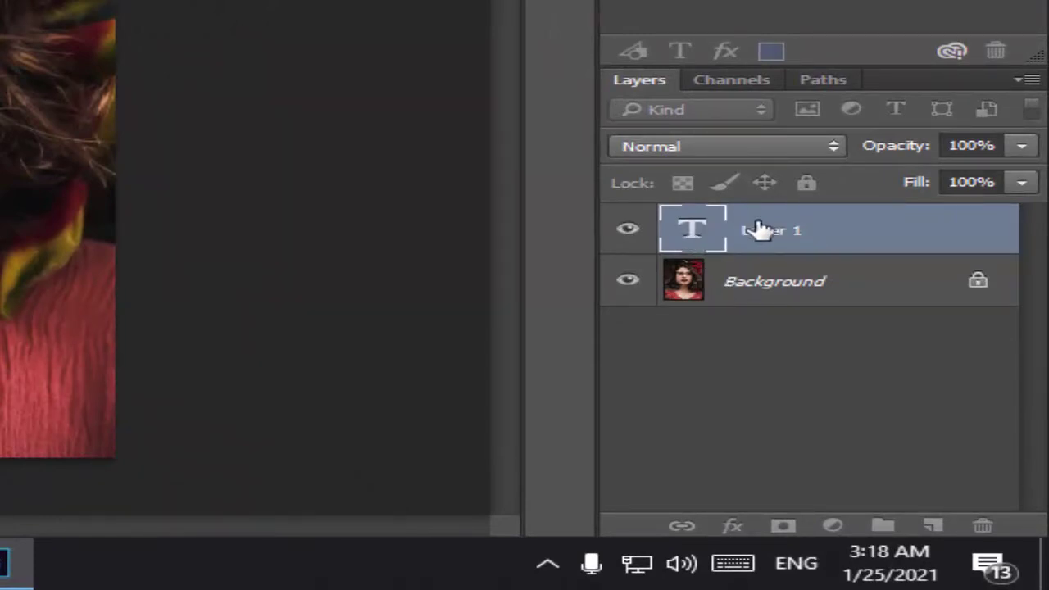
{"action": "left_click_drag", "start_coordinate": [740, 230], "coordinate": [984, 524]}
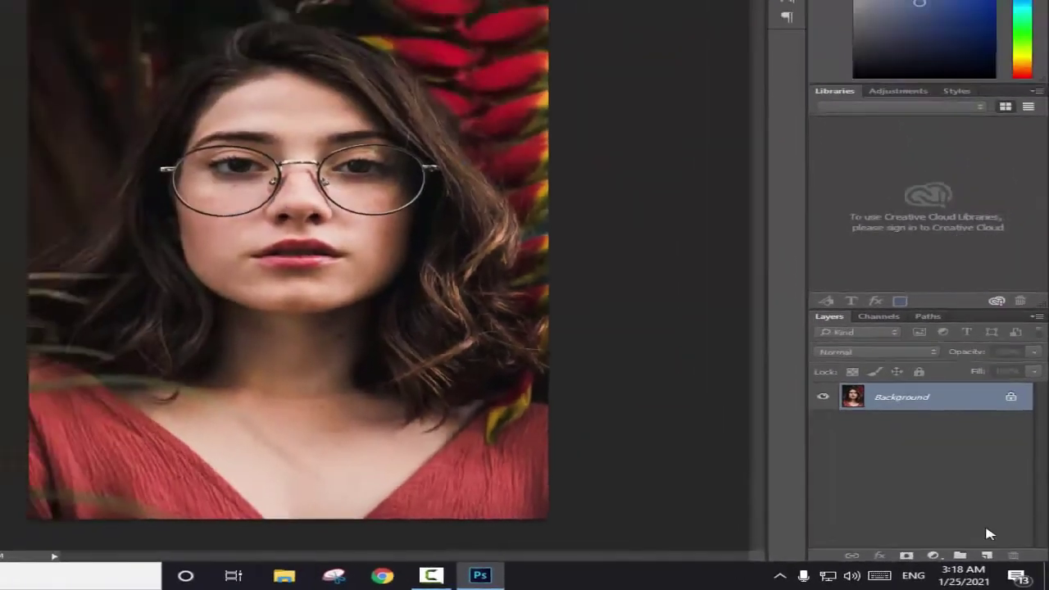
Activate the Mixer Brush Tool from the brush tool group for working on the portrait
{"action": "scroll", "coordinate": [214, 190], "scroll_direction": "down", "scroll_amount": 3}
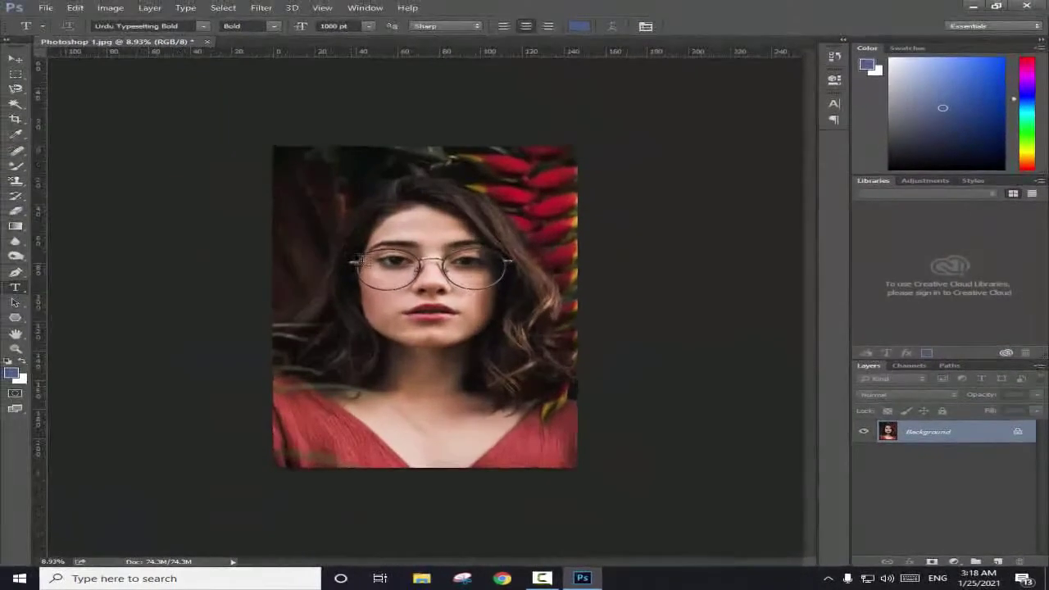
{"action": "scroll", "coordinate": [361, 261], "scroll_direction": "up", "scroll_amount": 3}
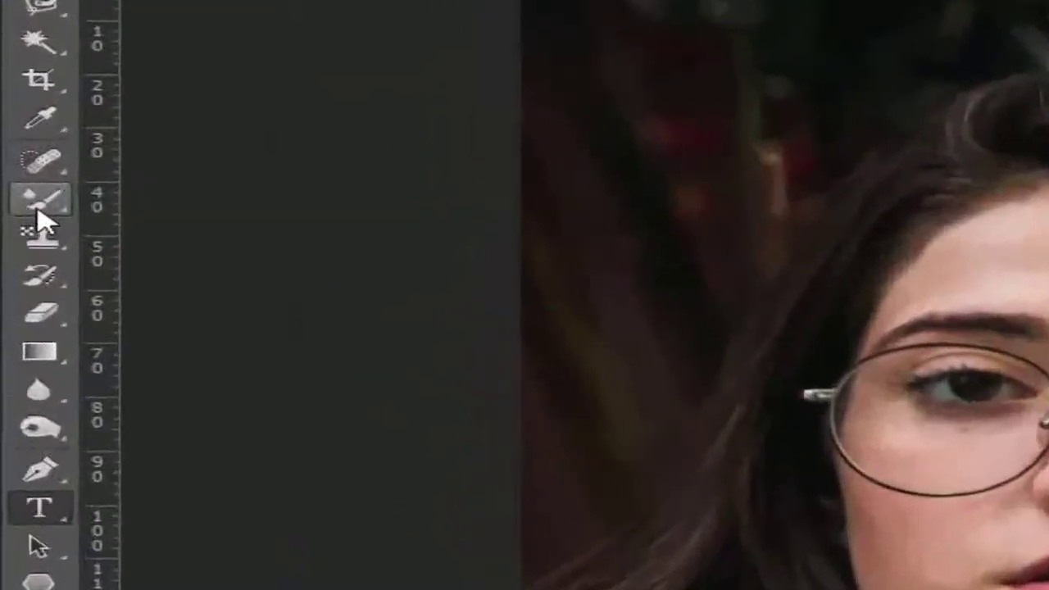
{"action": "left_click", "coordinate": [15, 167]}
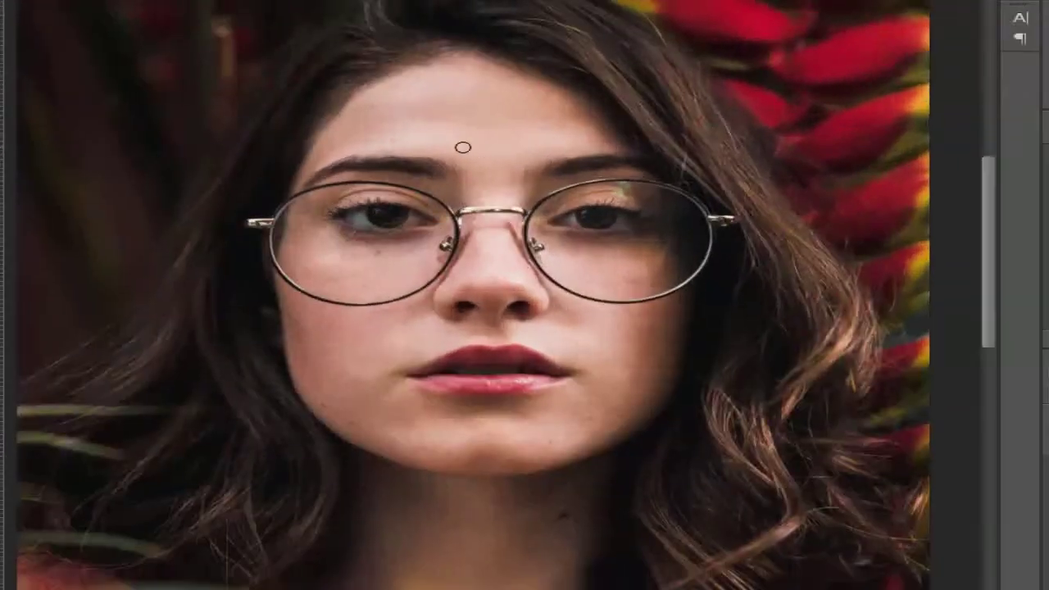
{"action": "scroll", "coordinate": [935, 254], "scroll_direction": "up", "scroll_amount": 2}
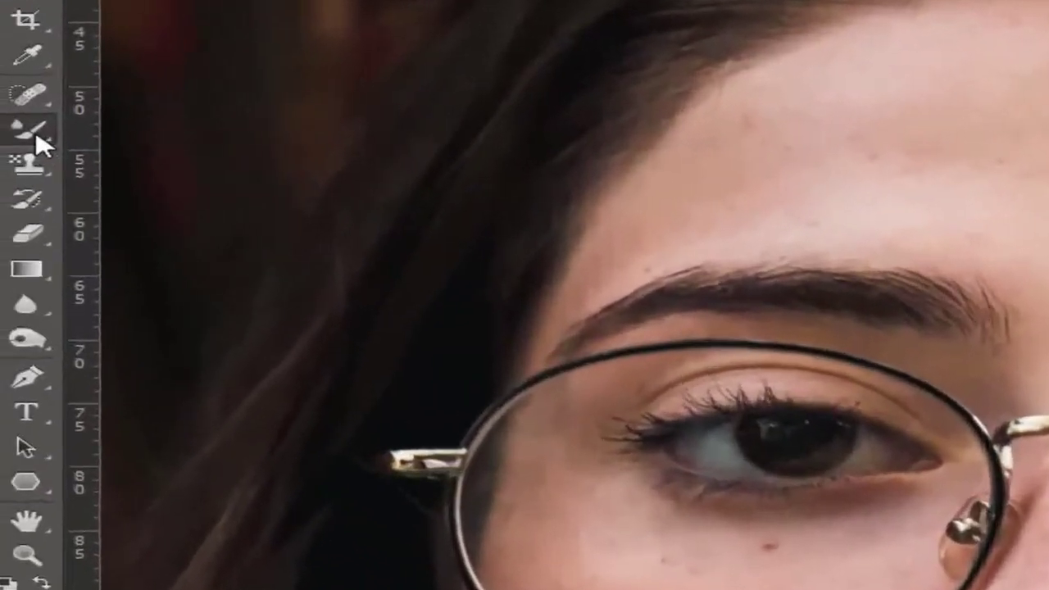
{"action": "right_click", "coordinate": [47, 145]}
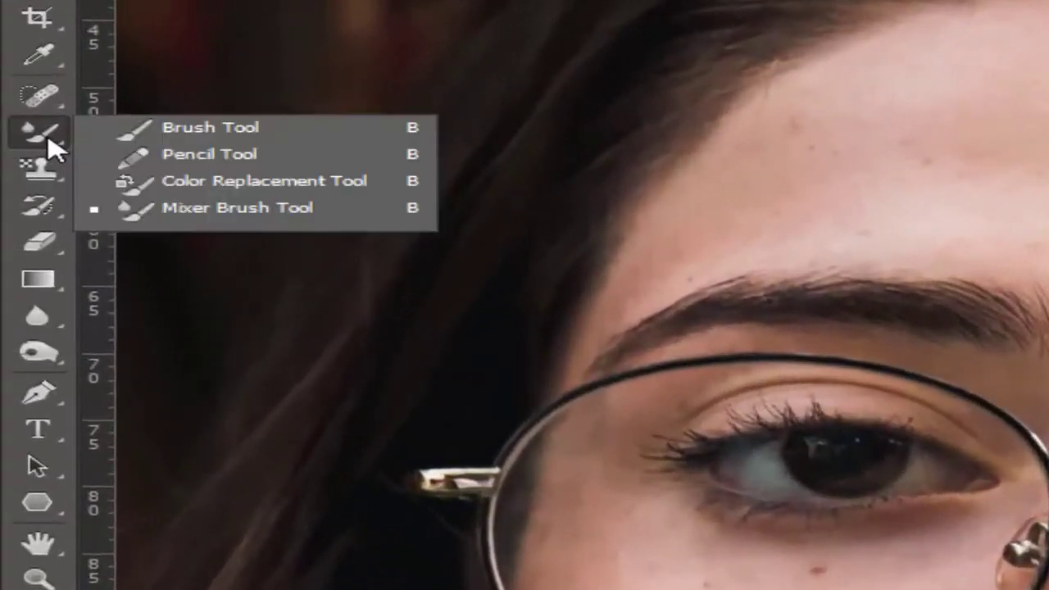
{"action": "left_click", "coordinate": [53, 148]}
{"action": "right_click", "coordinate": [53, 148]}
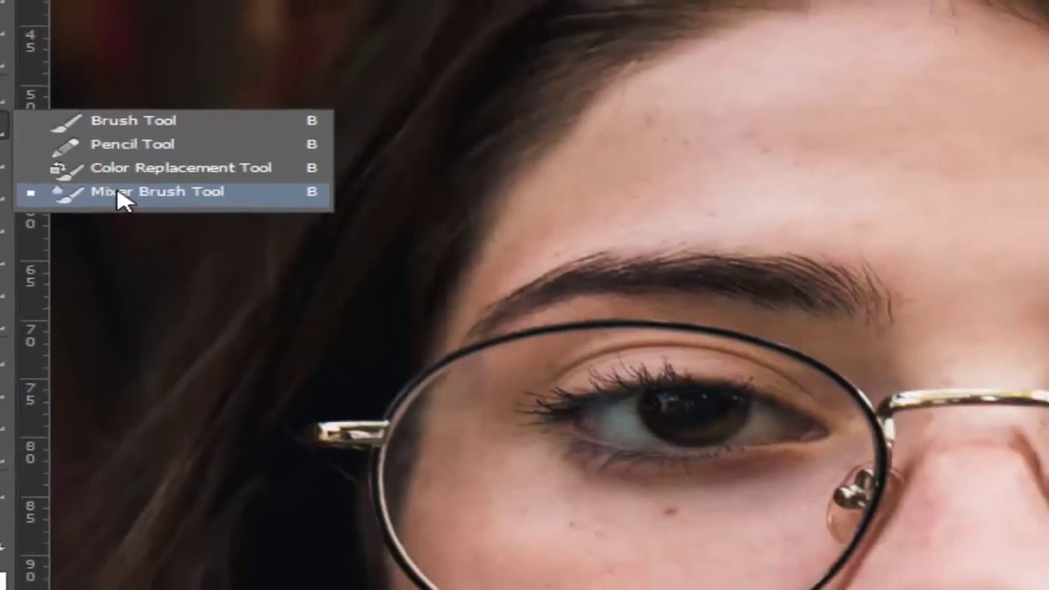
{"action": "left_click", "coordinate": [197, 210]}
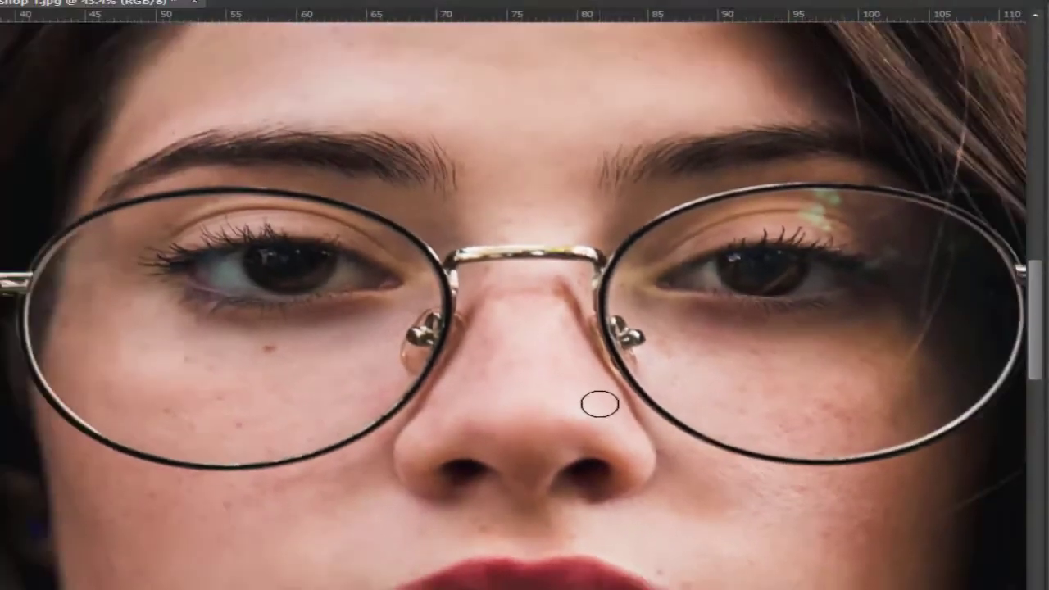
Enlarge the Mixer Brush tip to 175 px over the woman's forehead
{"action": "scroll", "coordinate": [565, 271], "scroll_direction": "up", "scroll_amount": 1}
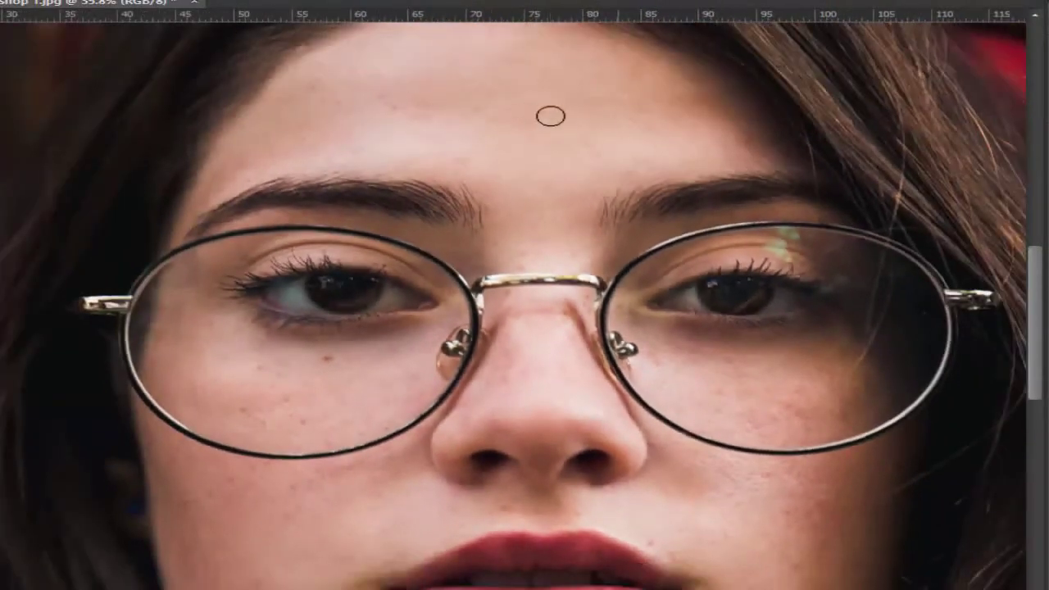
{"action": "scroll", "coordinate": [659, 297], "scroll_direction": "up", "scroll_amount": 5}
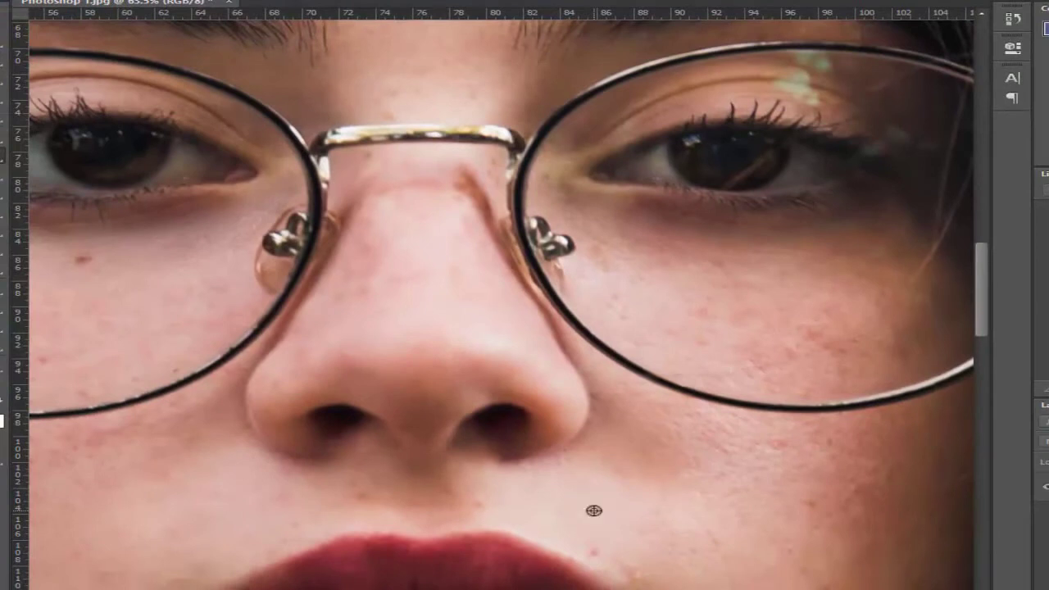
{"action": "scroll", "coordinate": [594, 510], "scroll_direction": "down", "scroll_amount": 4}
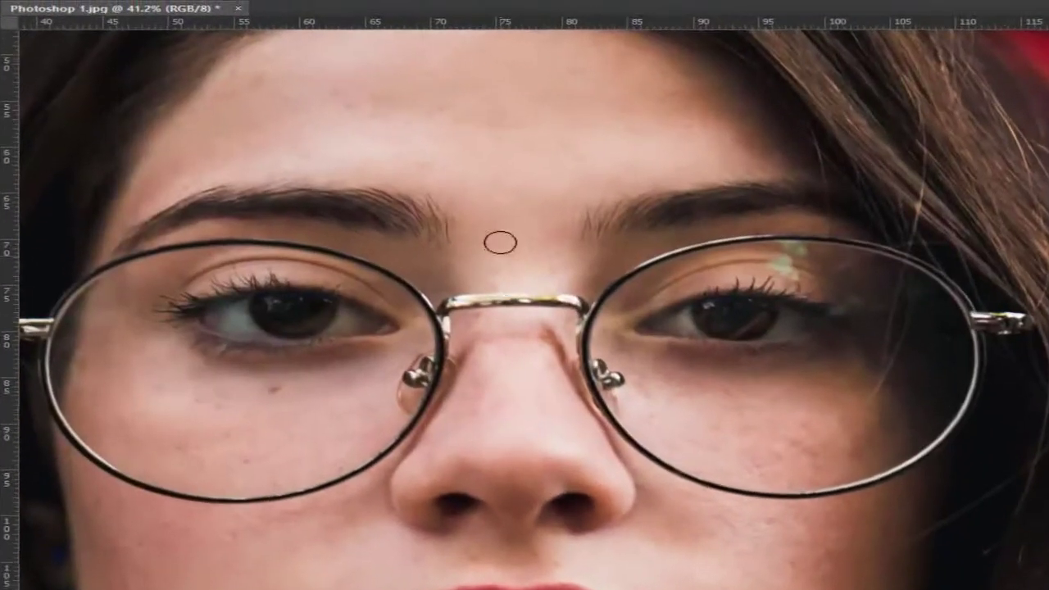
{"action": "scroll", "coordinate": [386, 145], "scroll_direction": "up", "scroll_amount": 1}
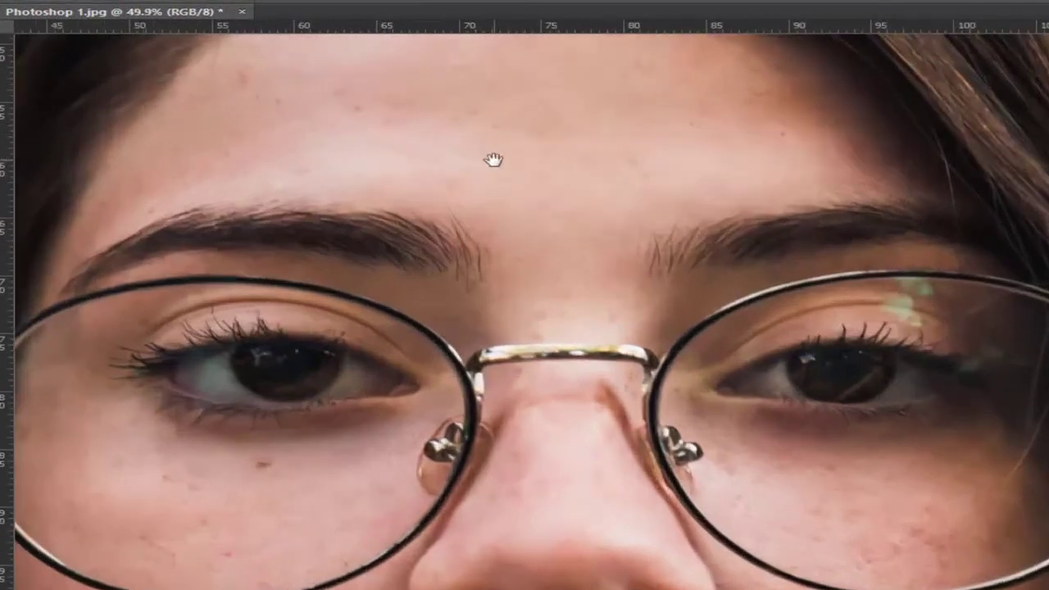
{"action": "scroll", "coordinate": [492, 159], "scroll_direction": "up", "scroll_amount": 3}
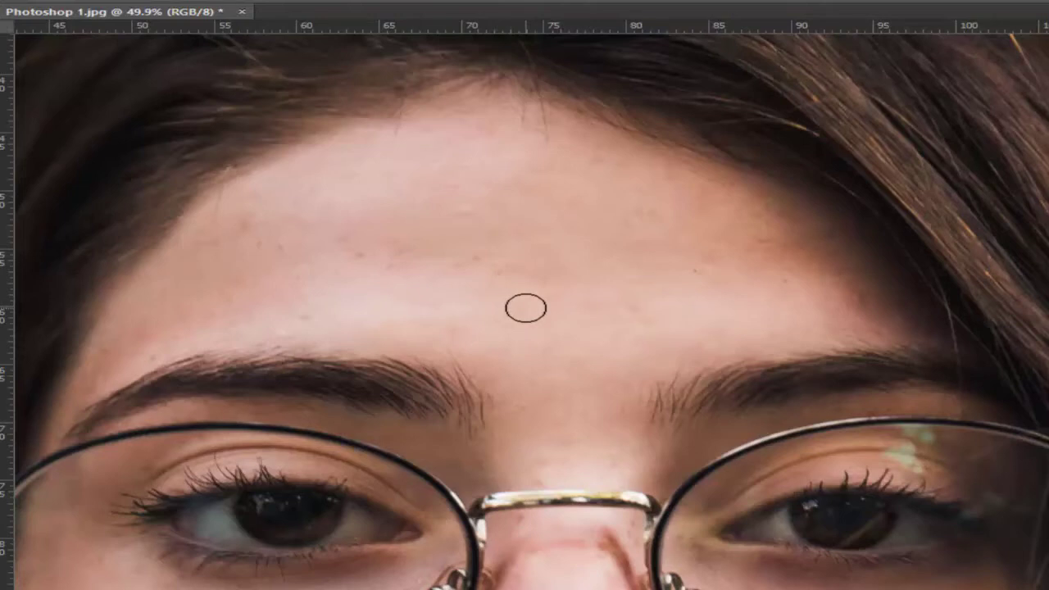
{"action": "key", "text": "bracketright"}
{"action": "key", "text": "bracketright"}
{"action": "key", "text": "bracketright"}
{"action": "key", "text": "bracketright"}
{"action": "key", "text": "bracketright"}
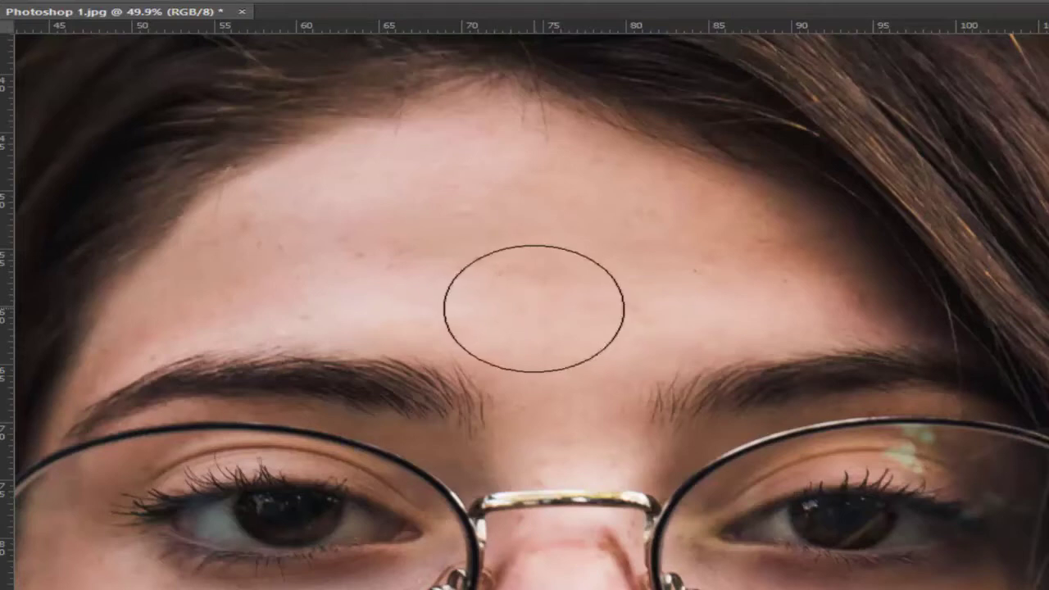
{"action": "key", "text": "bracketright"}
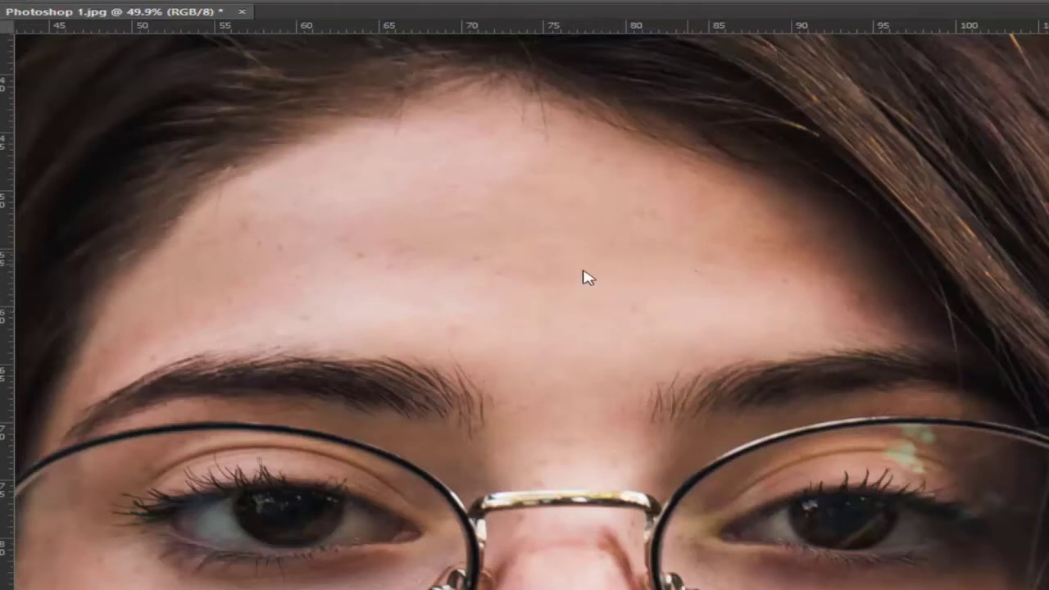
Try smoothing the forehead skin and blending the hairline above it with Mixer Brush strokes
{"action": "scroll", "coordinate": [525, 347], "scroll_direction": "down", "scroll_amount": 1}
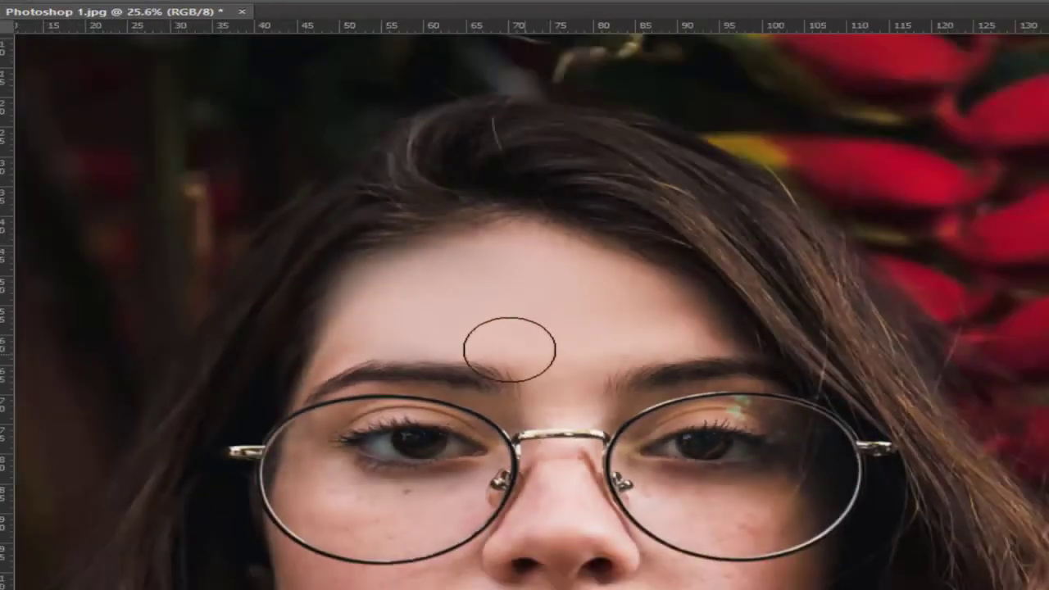
{"action": "scroll", "coordinate": [402, 290], "scroll_direction": "down", "scroll_amount": 1}
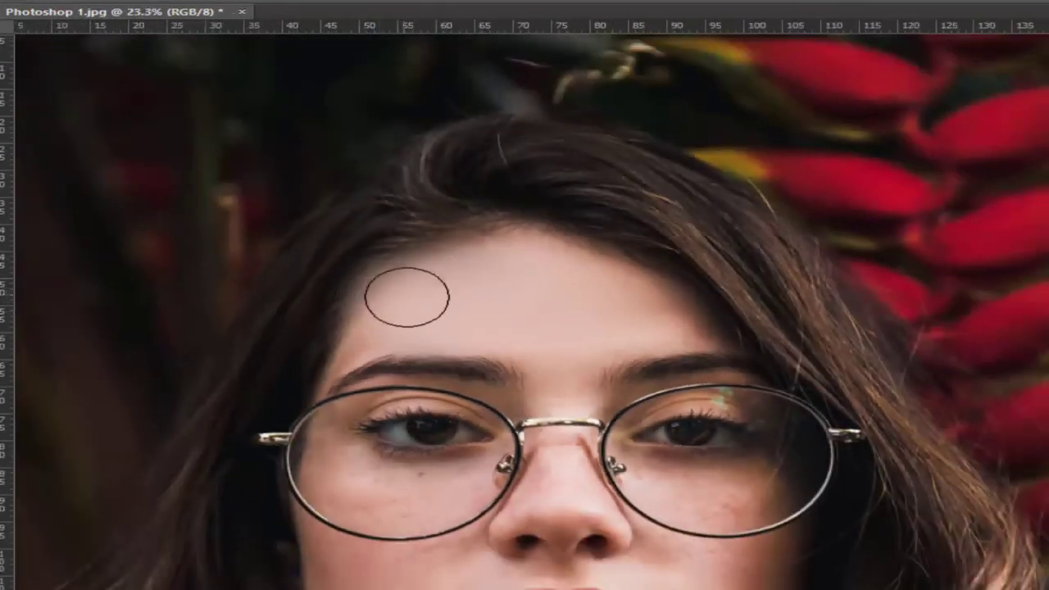
{"action": "scroll", "coordinate": [405, 296], "scroll_direction": "up", "scroll_amount": 3}
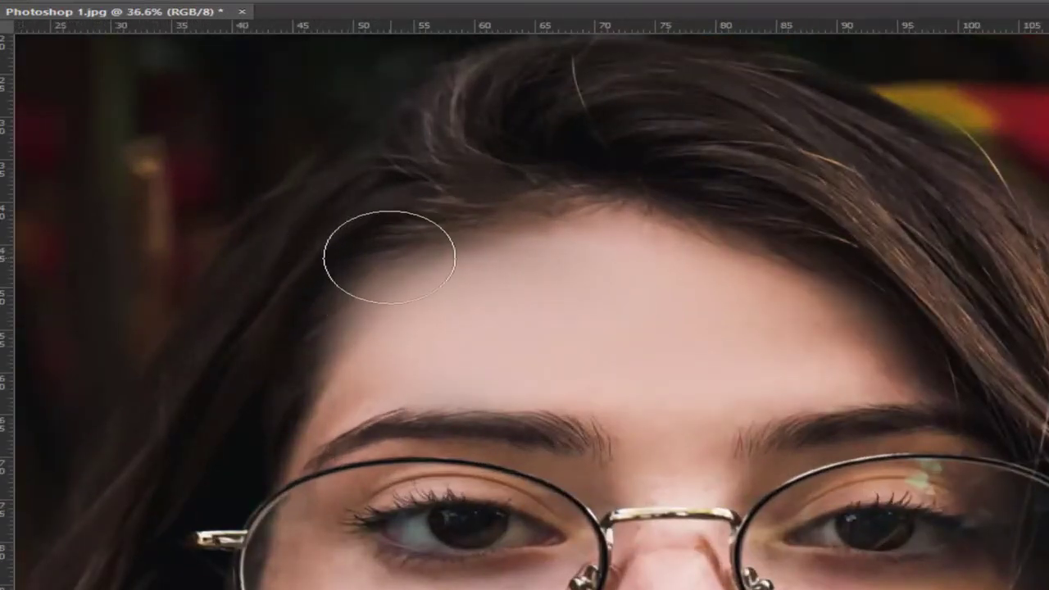
{"action": "mouse_move", "coordinate": [327, 267]}
{"action": "left_mouse_down"}
{"action": "mouse_move", "coordinate": [435, 229]}
{"action": "mouse_move", "coordinate": [340, 283]}
{"action": "mouse_move", "coordinate": [305, 258]}
{"action": "mouse_move", "coordinate": [488, 176]}
{"action": "mouse_move", "coordinate": [363, 199]}
{"action": "left_mouse_up"}
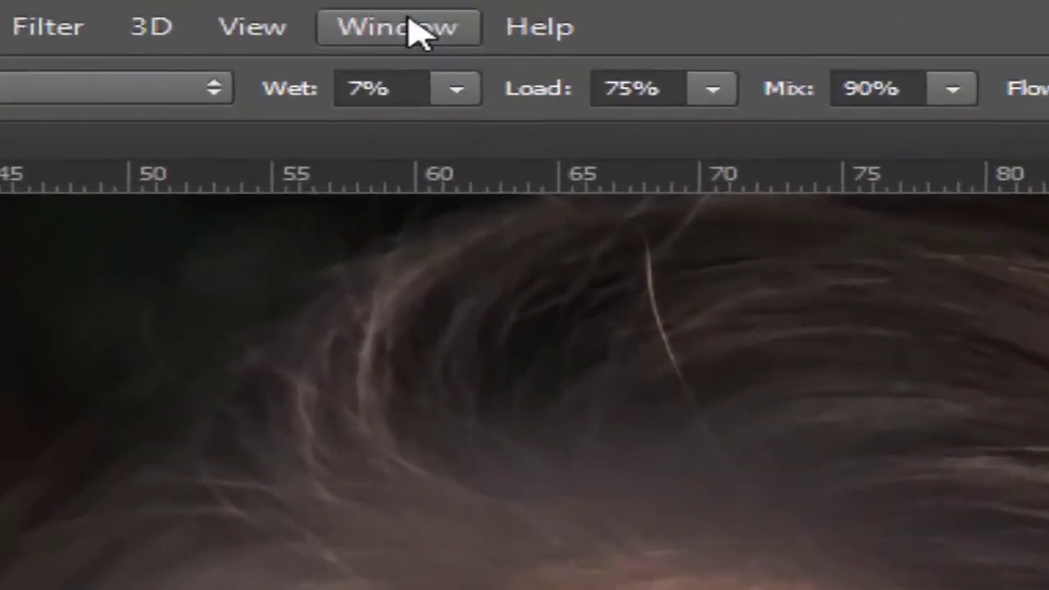
Open the document's History and step back to an earlier Mixer Brush state
{"action": "left_click", "coordinate": [425, 33]}
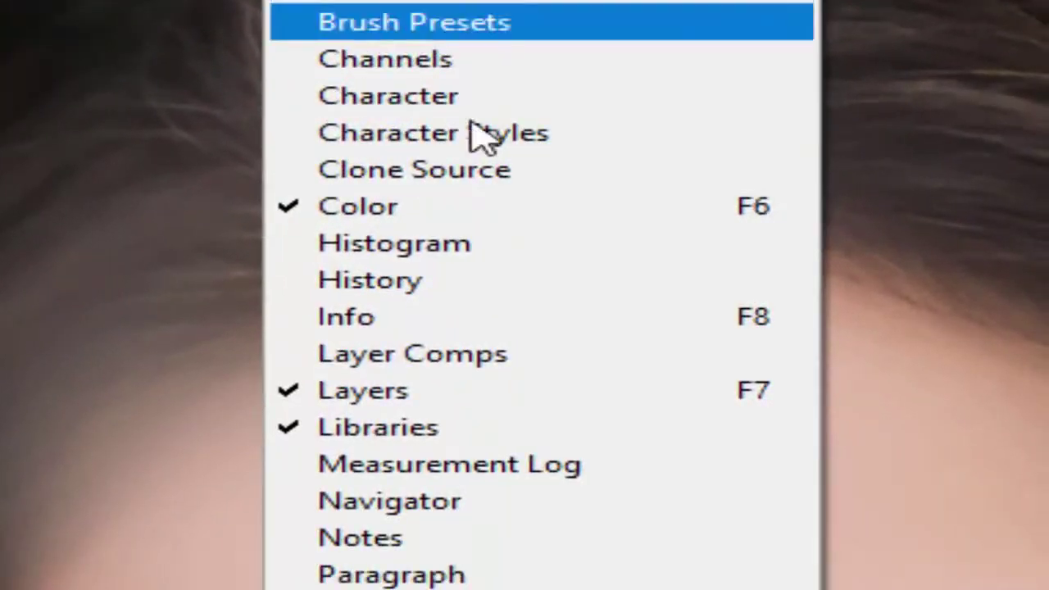
{"action": "left_click", "coordinate": [459, 279]}
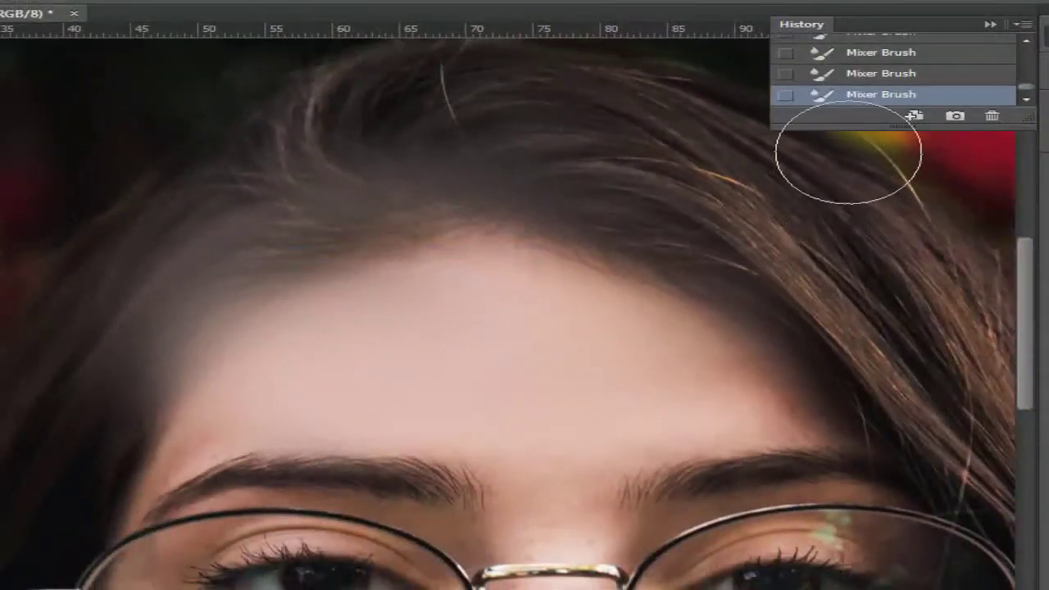
{"action": "scroll", "coordinate": [850, 92], "scroll_direction": "up", "scroll_amount": 3}
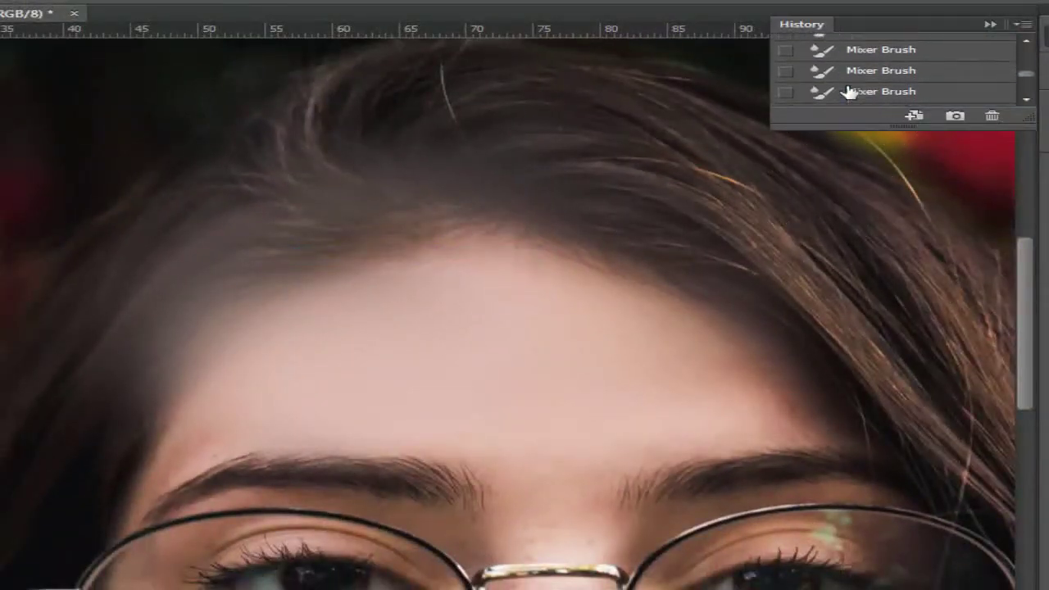
{"action": "scroll", "coordinate": [850, 92], "scroll_direction": "down", "scroll_amount": 3}
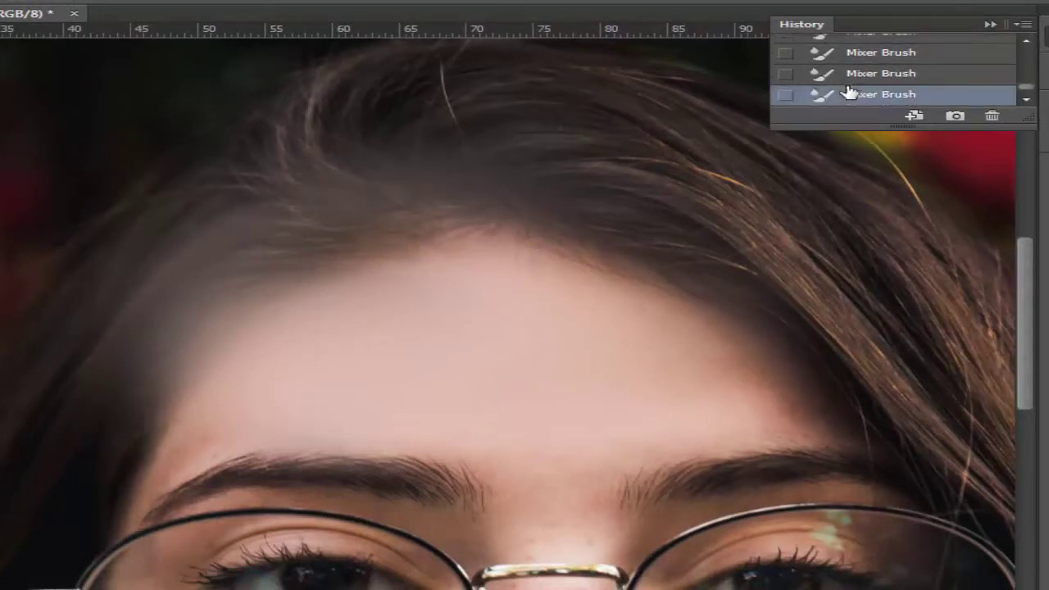
{"action": "scroll", "coordinate": [866, 85], "scroll_direction": "down", "scroll_amount": 1}
{"action": "scroll", "coordinate": [867, 86], "scroll_direction": "up", "scroll_amount": 3}
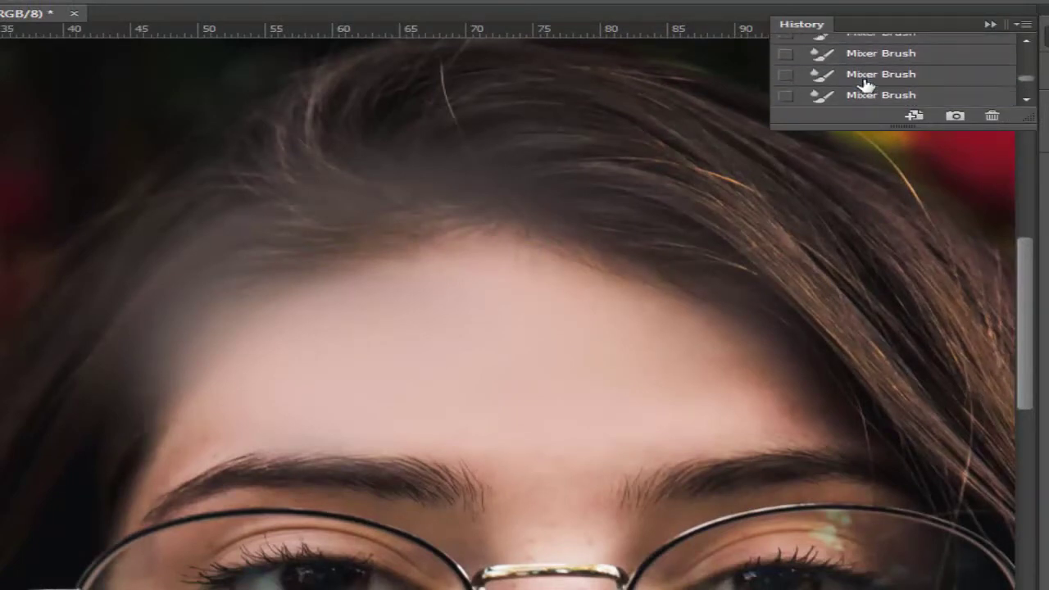
{"action": "left_click", "coordinate": [866, 76]}
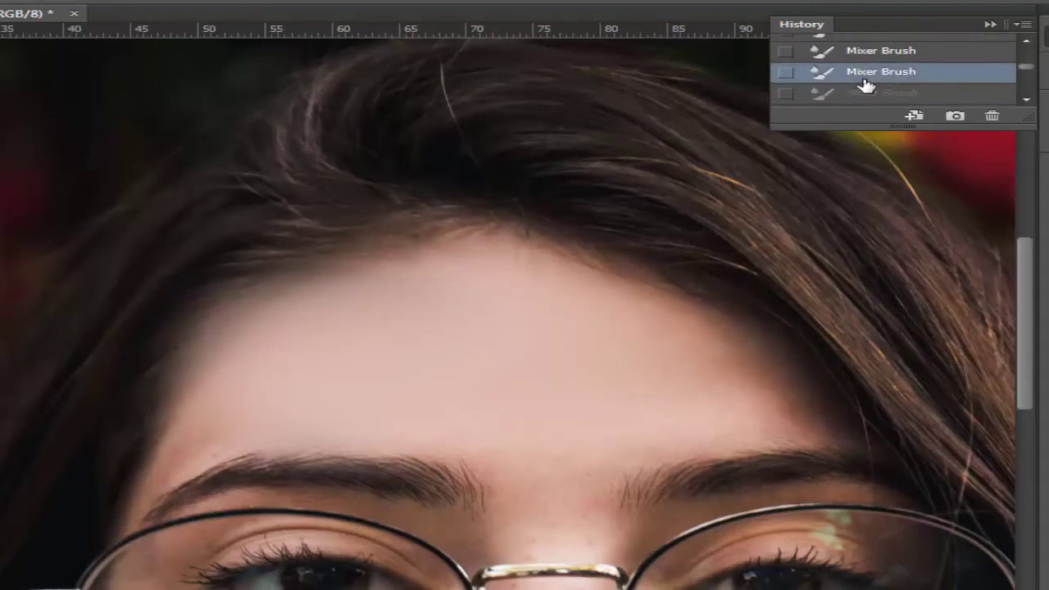
Revert the image to the first Mixer Brush state after Delete Layer and collapse the History
{"action": "scroll", "coordinate": [867, 86], "scroll_direction": "down", "scroll_amount": 1}
{"action": "left_click", "coordinate": [866, 82]}
{"action": "scroll", "coordinate": [866, 85], "scroll_direction": "up", "scroll_amount": 3}
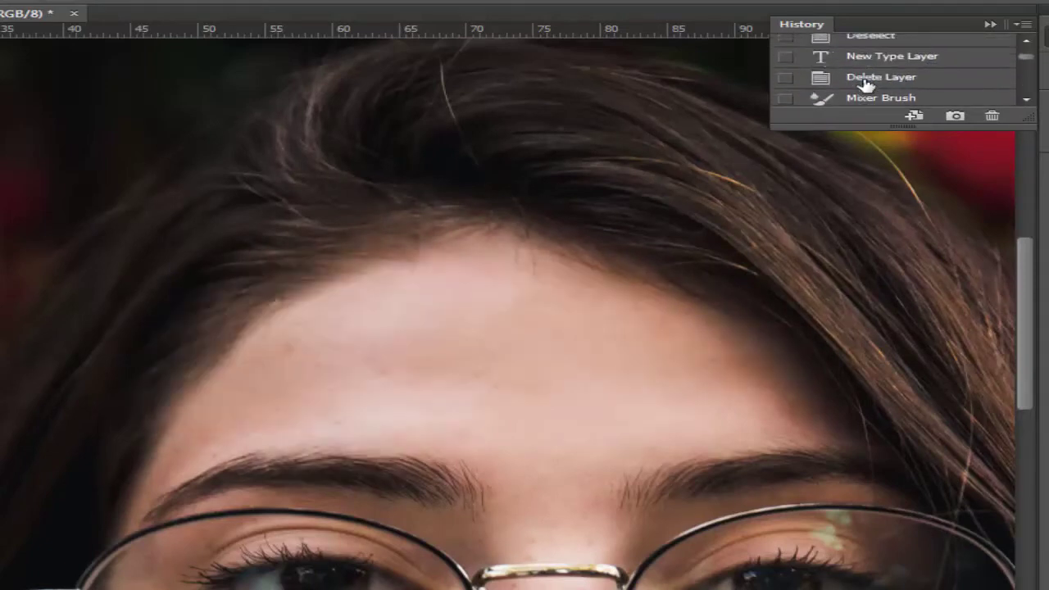
{"action": "scroll", "coordinate": [867, 86], "scroll_direction": "down", "scroll_amount": 2}
{"action": "left_click", "coordinate": [842, 66]}
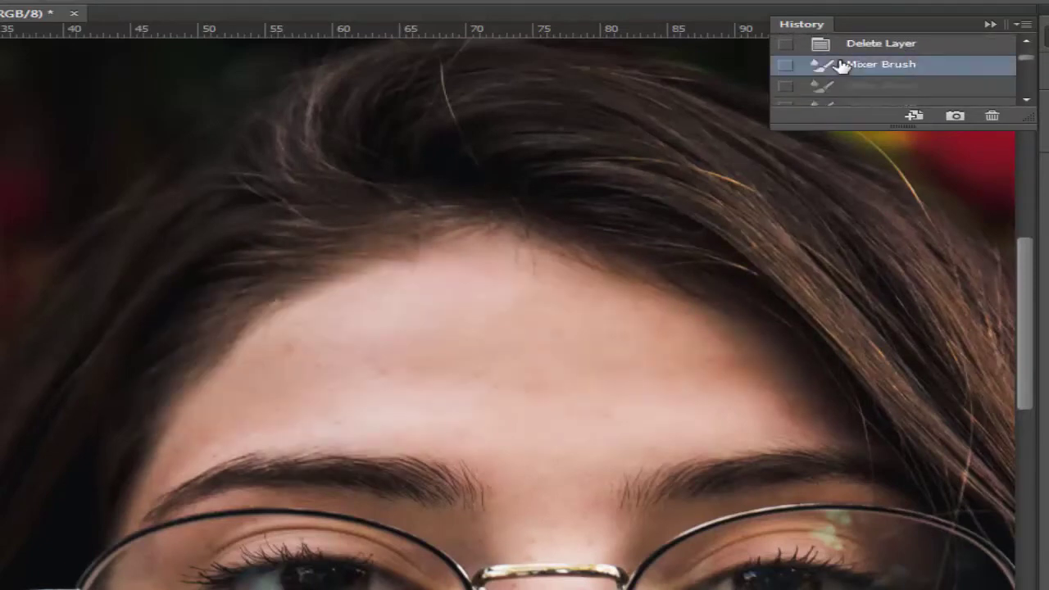
{"action": "left_click", "coordinate": [990, 24]}
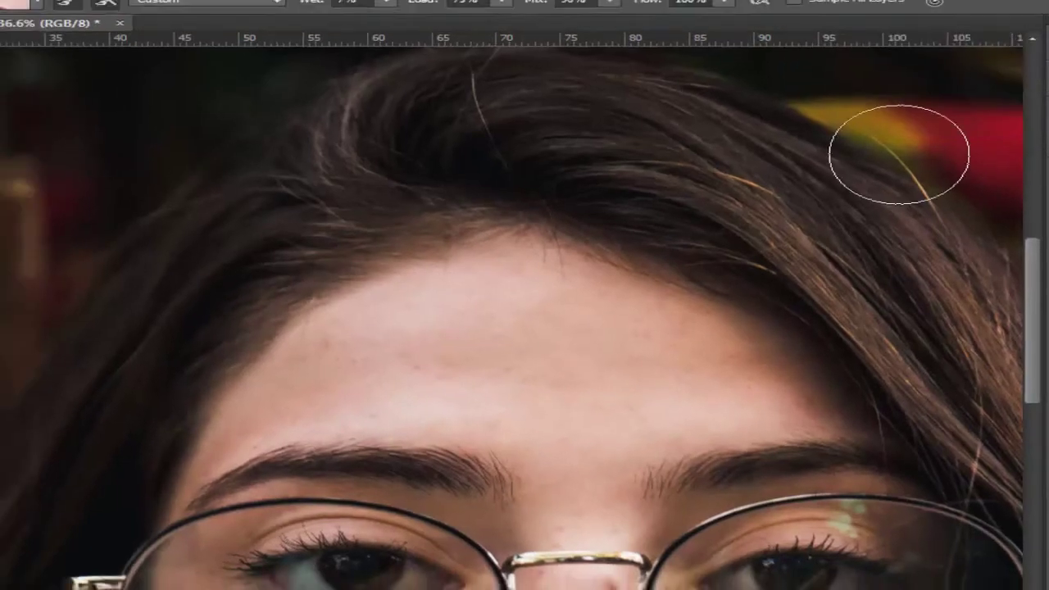
Smooth the skin across the woman's forehead between the hairline and eyebrows with the 175 px Mixer Brush
{"action": "scroll", "coordinate": [808, 582], "scroll_direction": "up", "scroll_amount": 3}
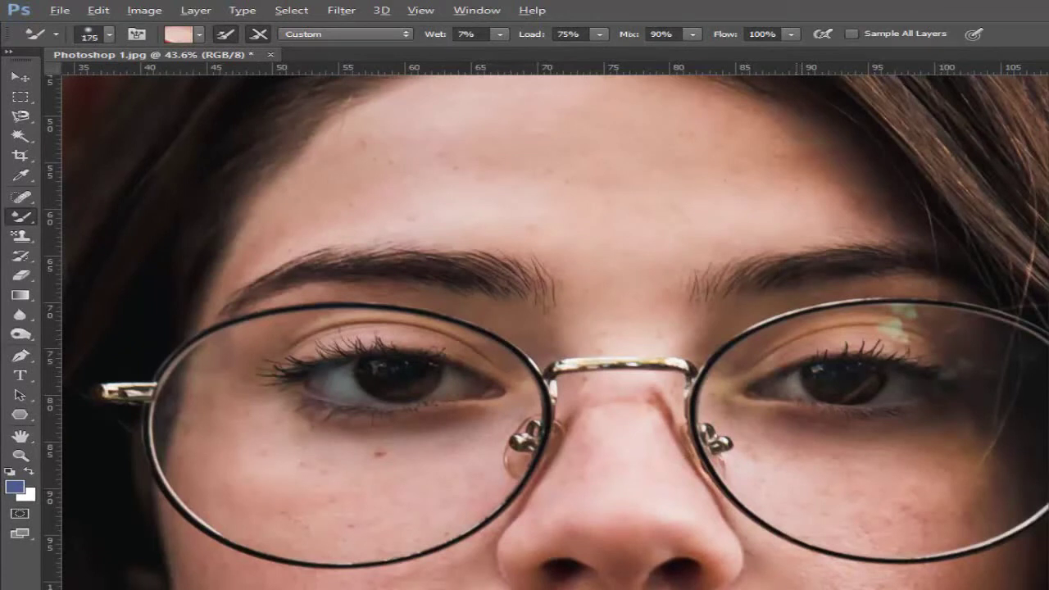
{"action": "scroll", "coordinate": [662, 297], "scroll_direction": "up", "scroll_amount": 2}
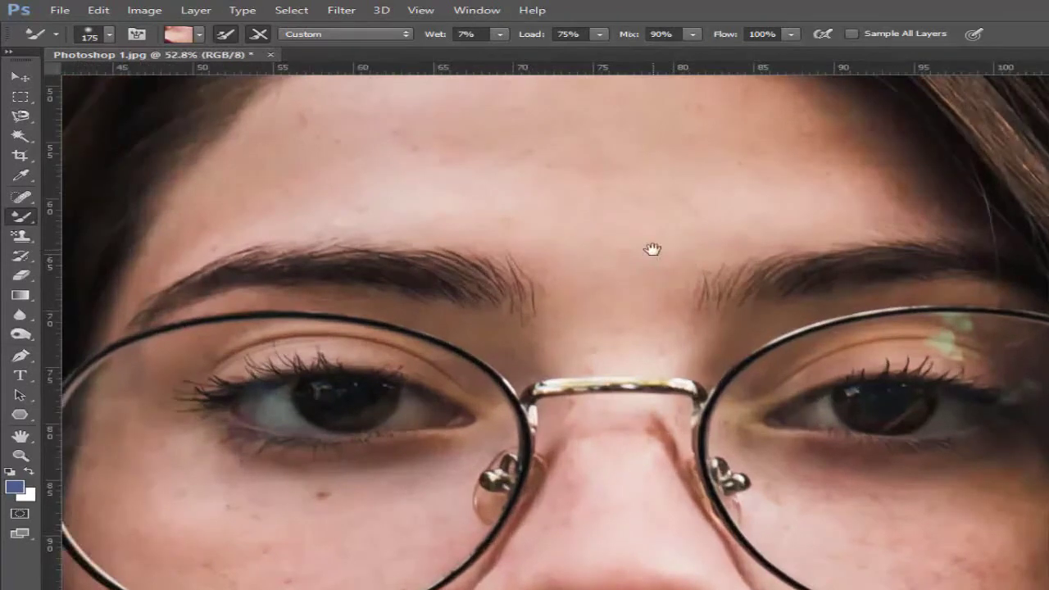
{"action": "scroll", "coordinate": [653, 249], "scroll_direction": "up", "scroll_amount": 2}
{"action": "mouse_move", "coordinate": [817, 291]}
{"action": "left_mouse_down"}
{"action": "mouse_move", "coordinate": [810, 225]}
{"action": "mouse_move", "coordinate": [856, 293]}
{"action": "mouse_move", "coordinate": [858, 268]}
{"action": "mouse_move", "coordinate": [812, 254]}
{"action": "mouse_move", "coordinate": [610, 270]}
{"action": "mouse_move", "coordinate": [615, 315]}
{"action": "mouse_move", "coordinate": [517, 255]}
{"action": "mouse_move", "coordinate": [456, 242]}
{"action": "mouse_move", "coordinate": [381, 292]}
{"action": "mouse_move", "coordinate": [319, 299]}
{"action": "mouse_move", "coordinate": [331, 251]}
{"action": "mouse_move", "coordinate": [428, 222]}
{"action": "mouse_move", "coordinate": [615, 270]}
{"action": "mouse_move", "coordinate": [587, 325]}
{"action": "mouse_move", "coordinate": [905, 270]}
{"action": "mouse_move", "coordinate": [572, 133]}
{"action": "left_mouse_up"}
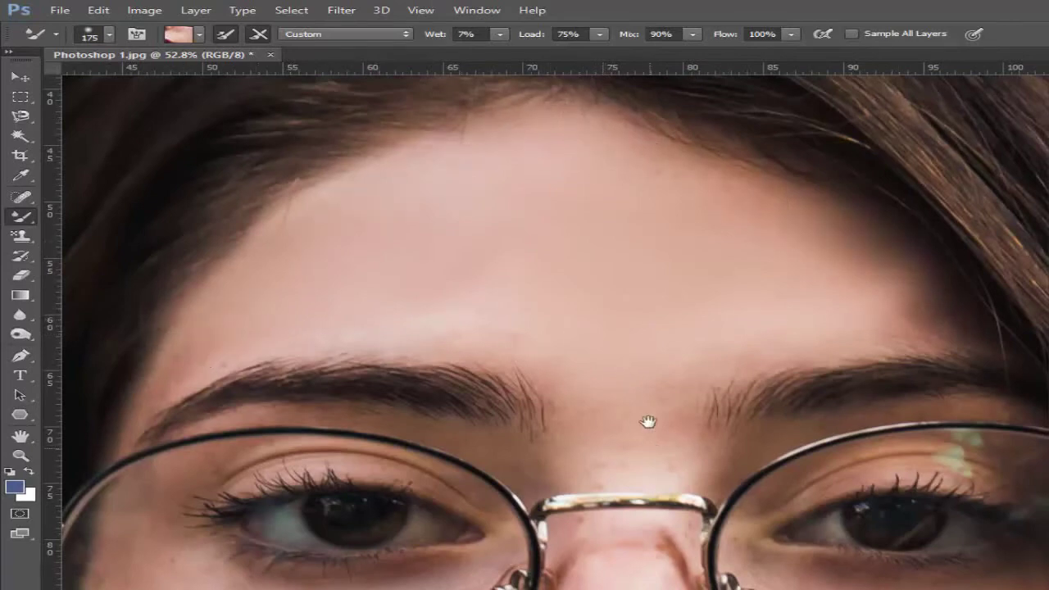
{"action": "scroll", "coordinate": [647, 422], "scroll_direction": "down", "scroll_amount": 3}
{"action": "left_click_drag", "start_coordinate": [757, 580], "coordinate": [484, 466]}
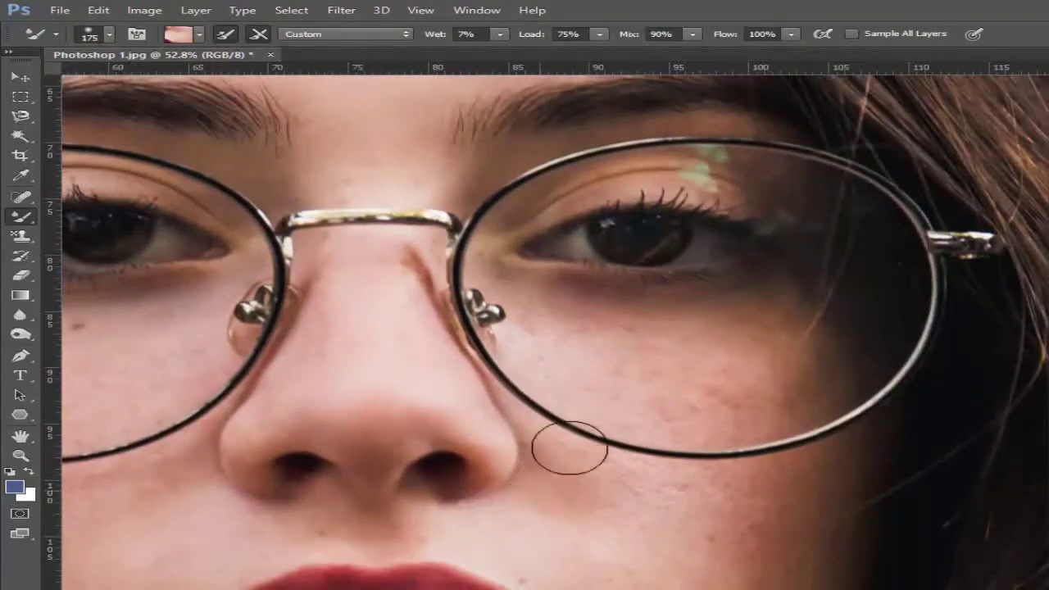
{"action": "scroll", "coordinate": [394, 443], "scroll_direction": "down", "scroll_amount": 2}
{"action": "scroll", "coordinate": [336, 387], "scroll_direction": "down", "scroll_amount": 1}
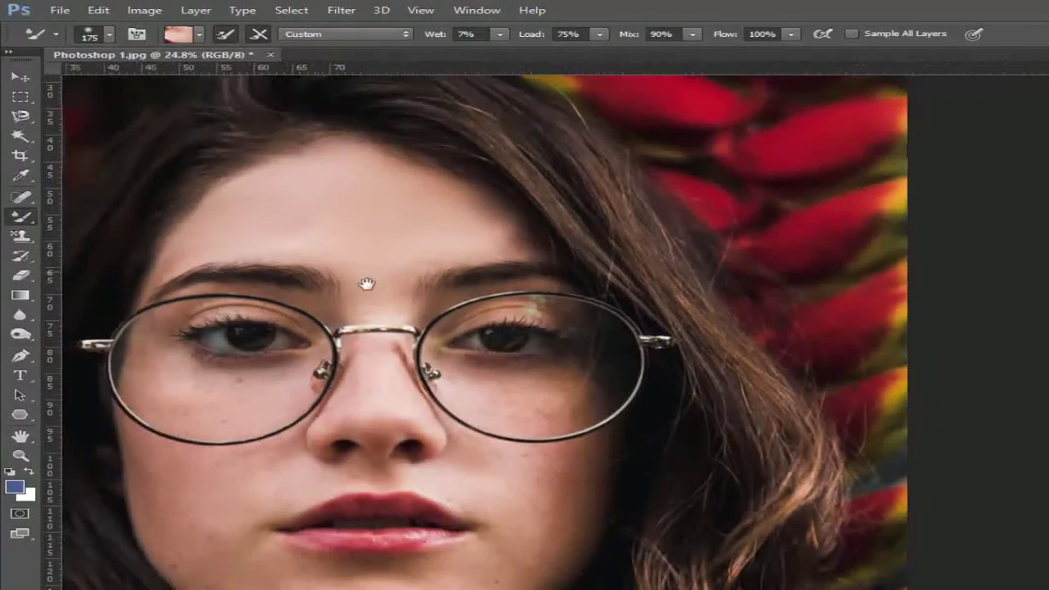
{"action": "left_click_drag", "start_coordinate": [363, 287], "coordinate": [506, 329]}
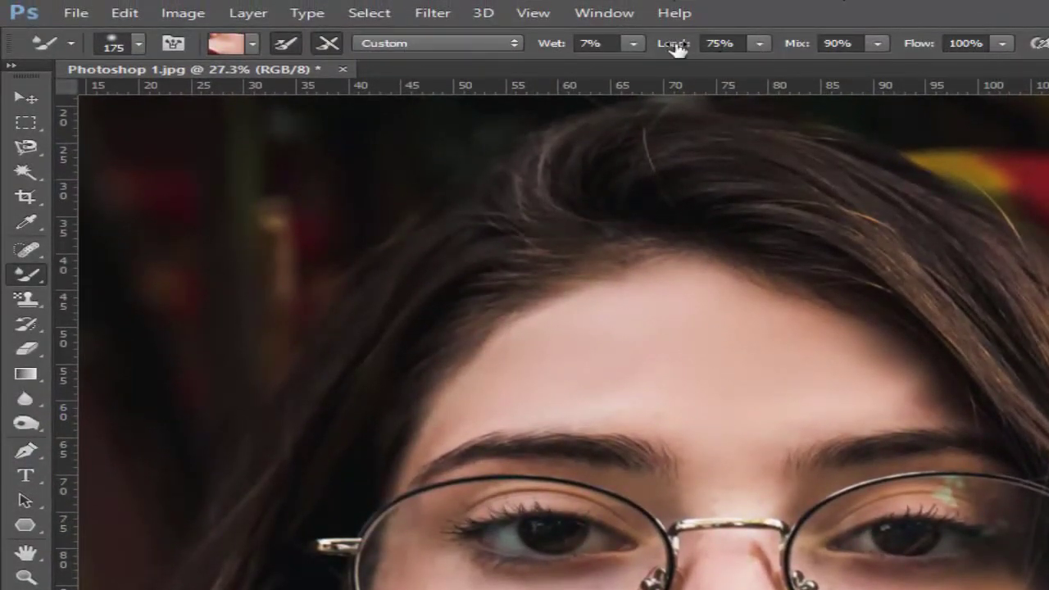
Set the Mixer Brush size to the 5000 px maximum
{"action": "left_click", "coordinate": [141, 45]}
{"action": "left_click_drag", "start_coordinate": [269, 106], "coordinate": [176, 107]}
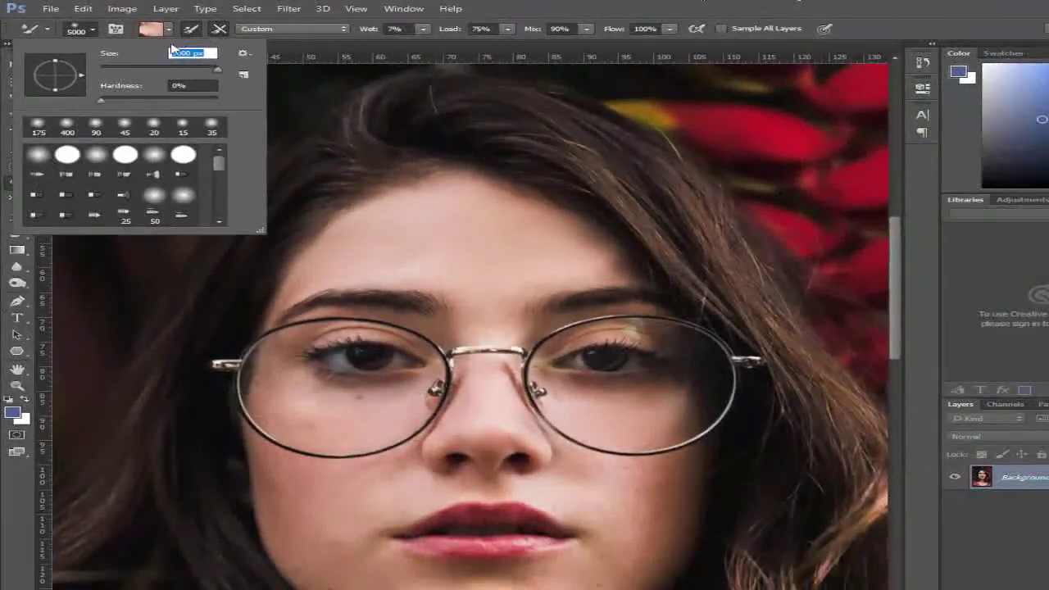
{"action": "key", "text": "Return"}
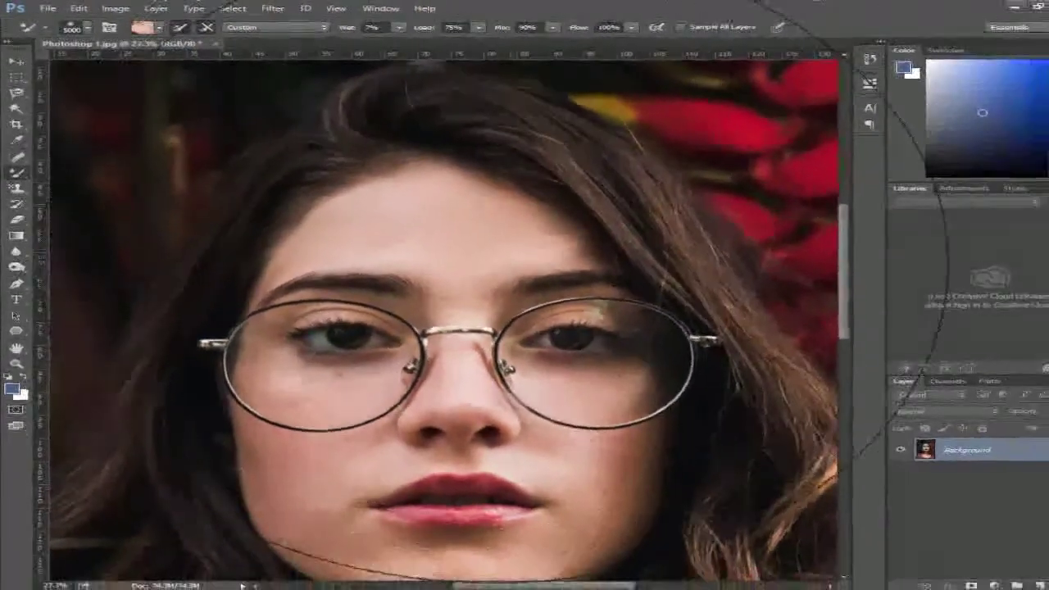
{"action": "scroll", "coordinate": [443, 205], "scroll_direction": "down", "scroll_amount": 3}
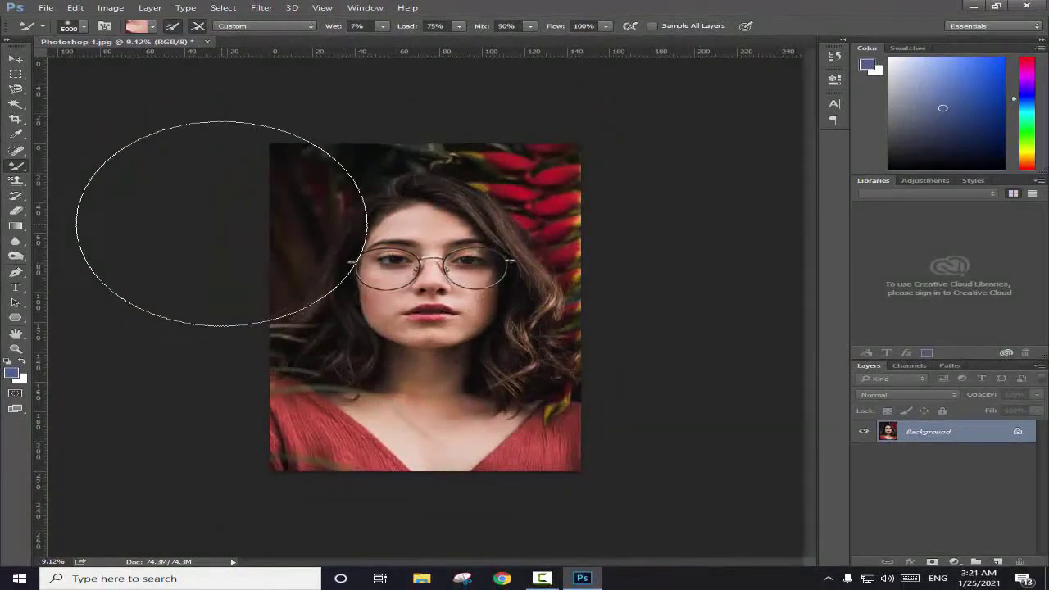
{"action": "left_click", "coordinate": [208, 42]}
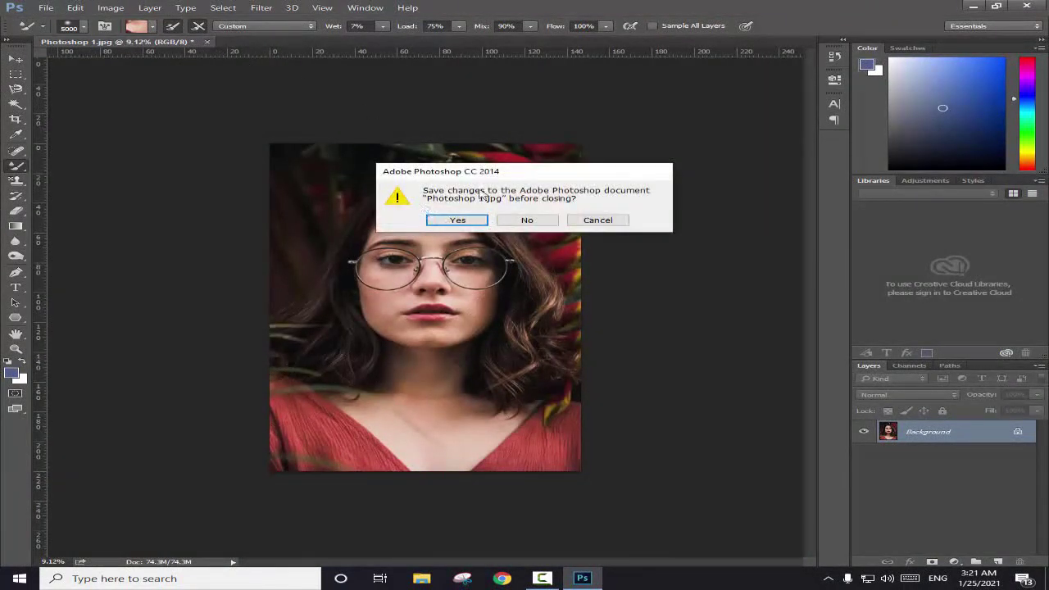
{"action": "left_click", "coordinate": [472, 220]}
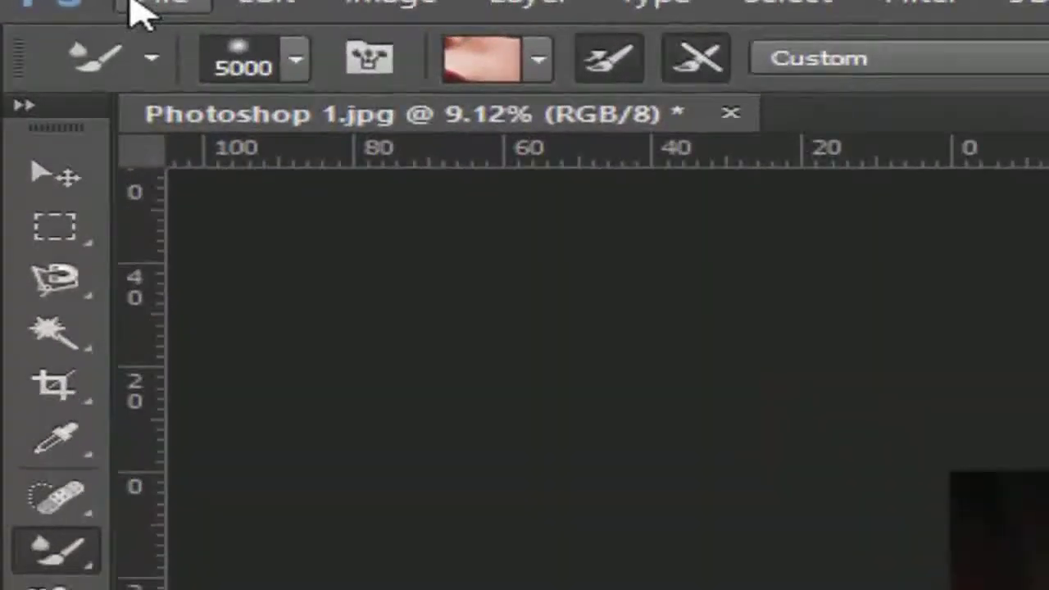
{"action": "left_click", "coordinate": [68, 11]}
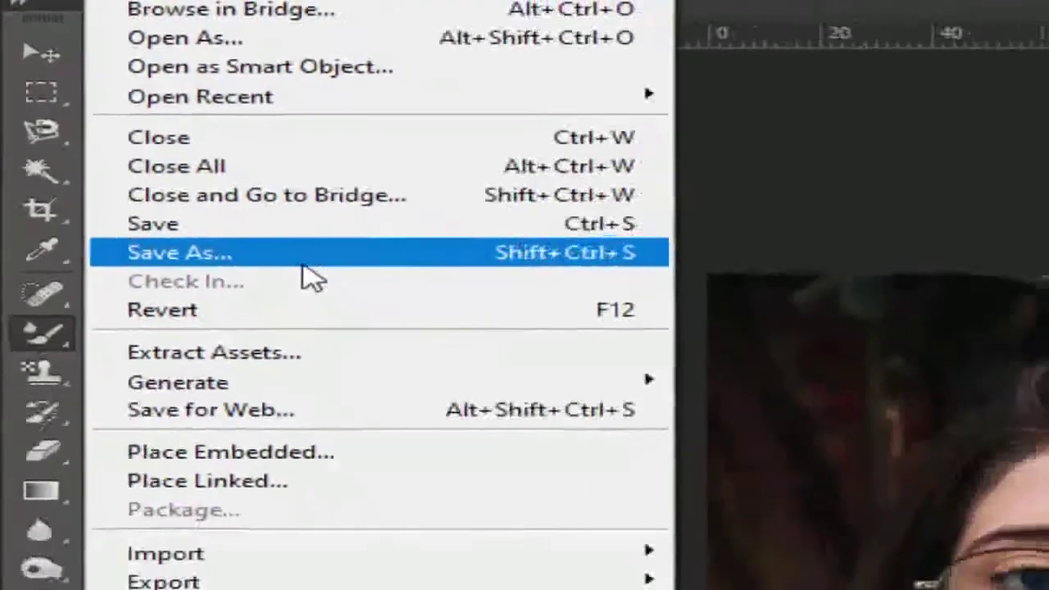
{"action": "left_click", "coordinate": [404, 354]}
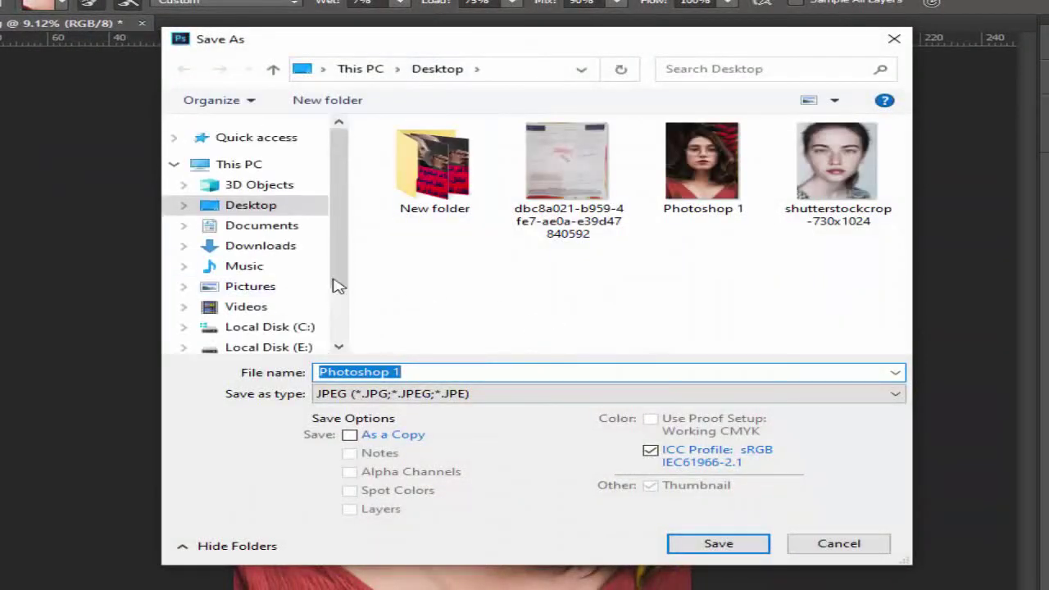
{"action": "scroll", "coordinate": [341, 240], "scroll_direction": "down", "scroll_amount": 1}
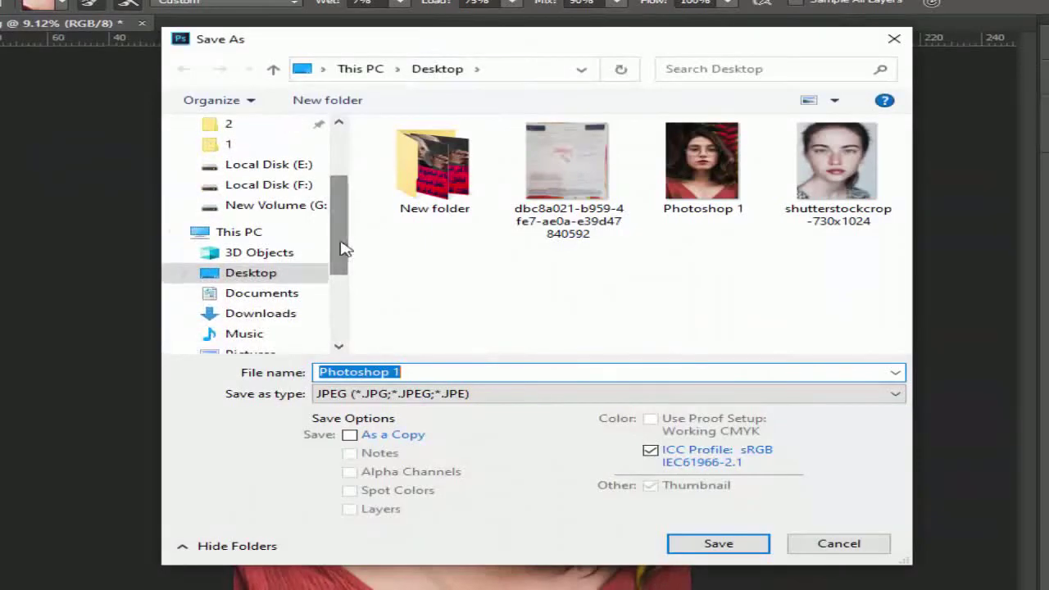
{"action": "left_click", "coordinate": [449, 375]}
{"action": "type", "text": "2342342354"}
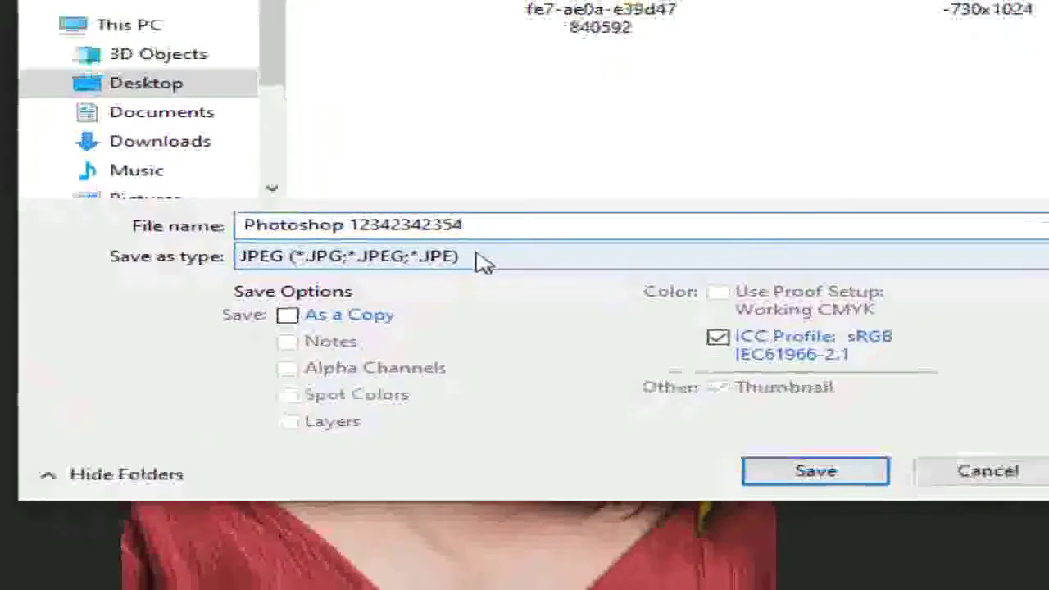
{"action": "left_click", "coordinate": [474, 395]}
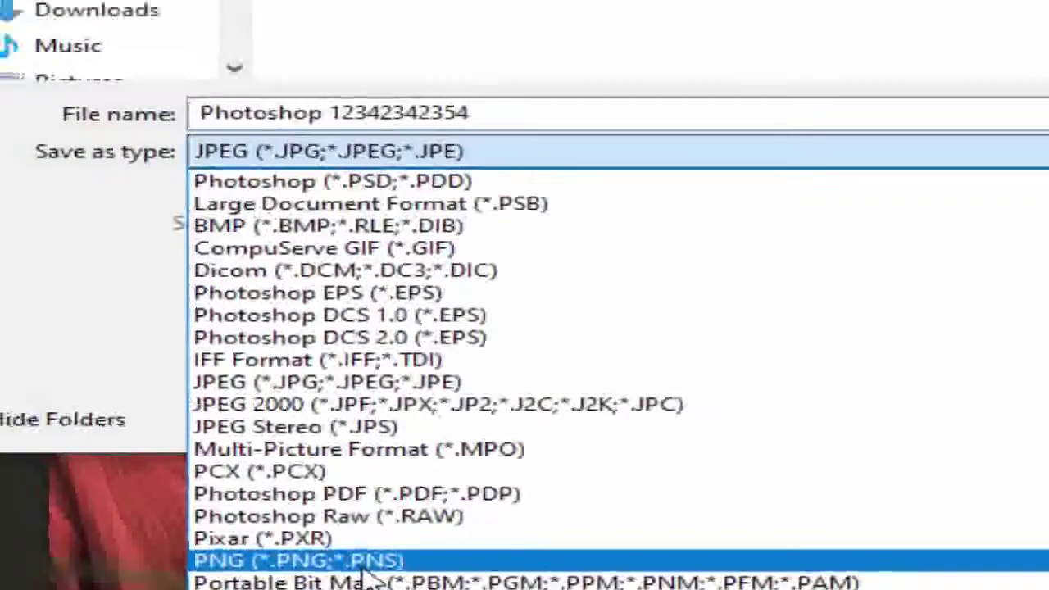
{"action": "left_click", "coordinate": [361, 540]}
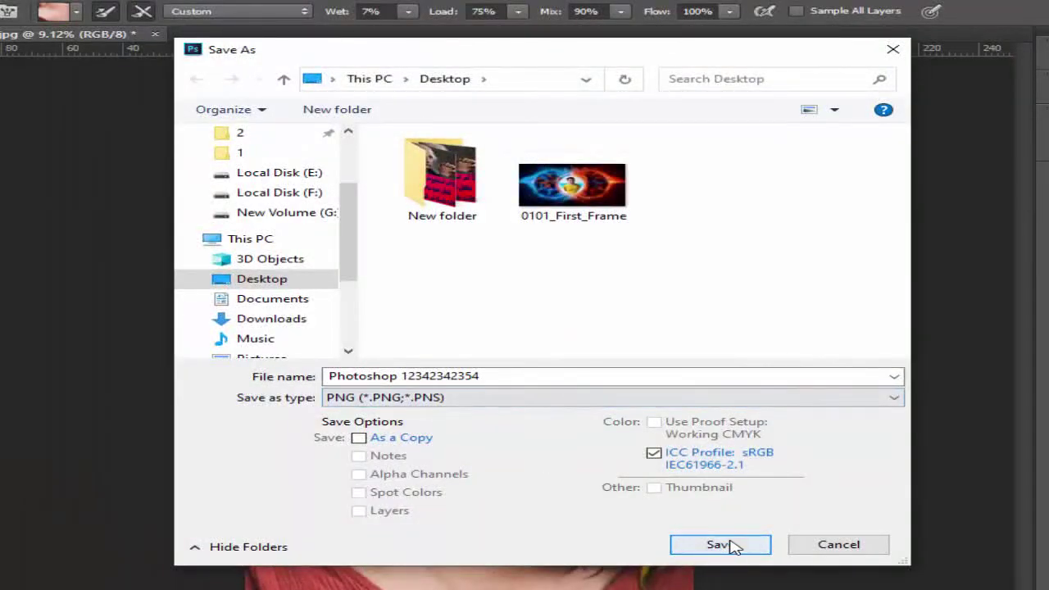
{"action": "left_click", "coordinate": [720, 545]}
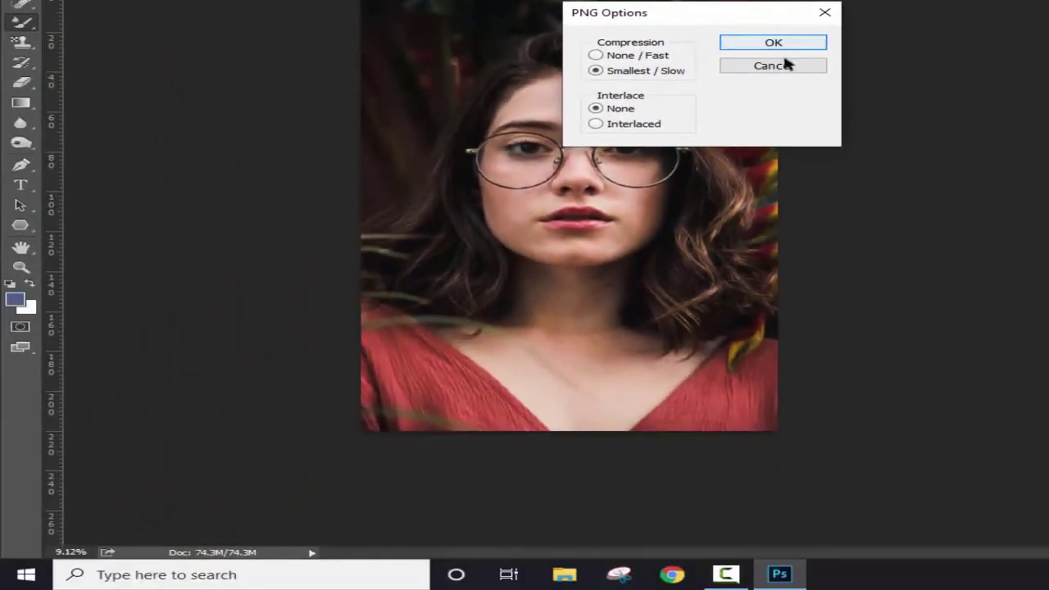
{"action": "left_click", "coordinate": [792, 67]}
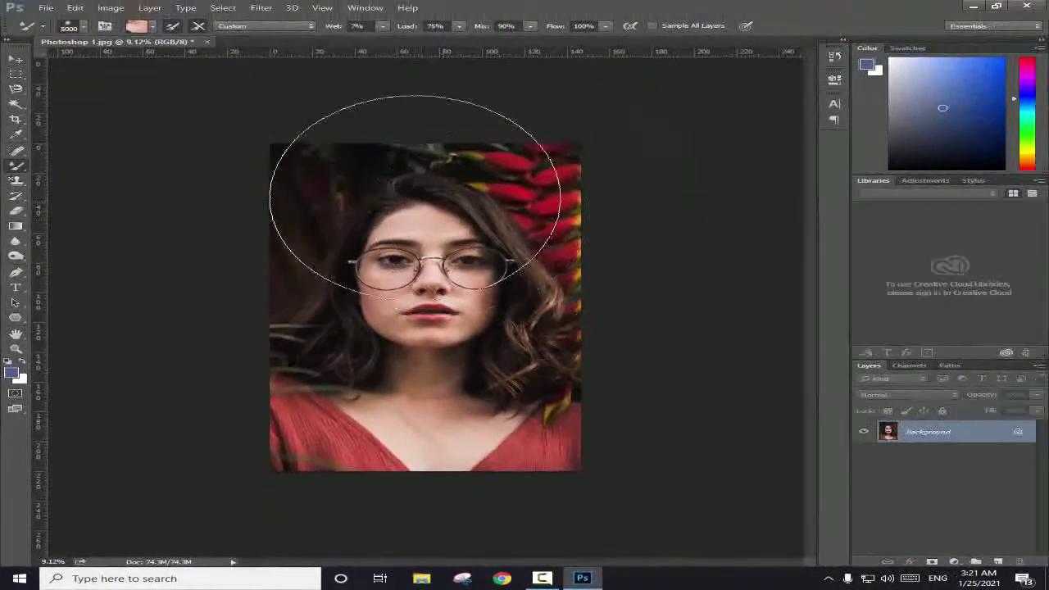
Close Photoshop 1.jpg without saving its changes and open the settings for a new document
{"action": "left_click", "coordinate": [206, 42]}
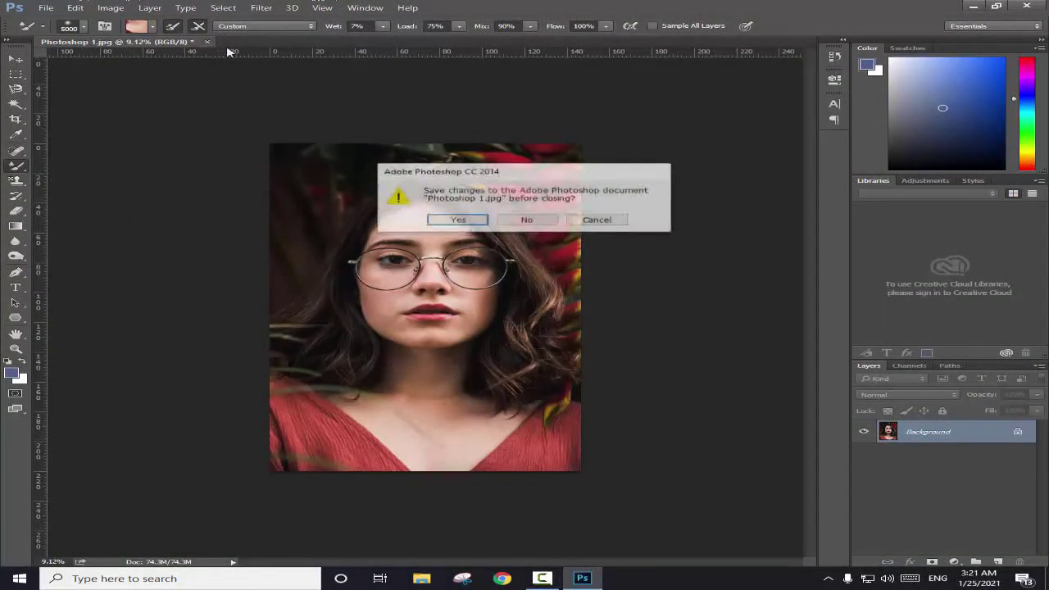
{"action": "left_click", "coordinate": [533, 217]}
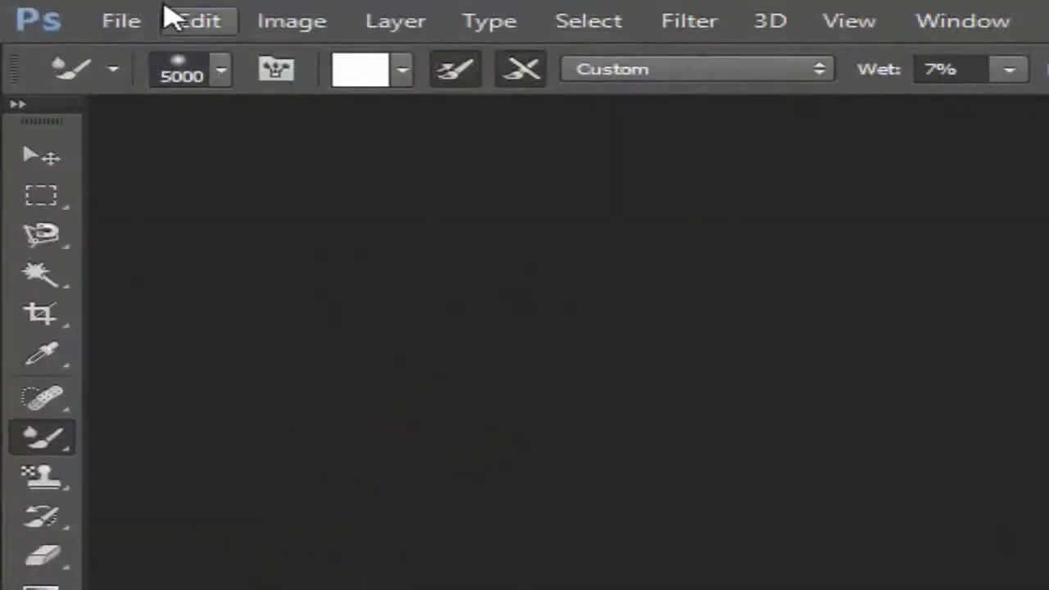
{"action": "left_click", "coordinate": [90, 18]}
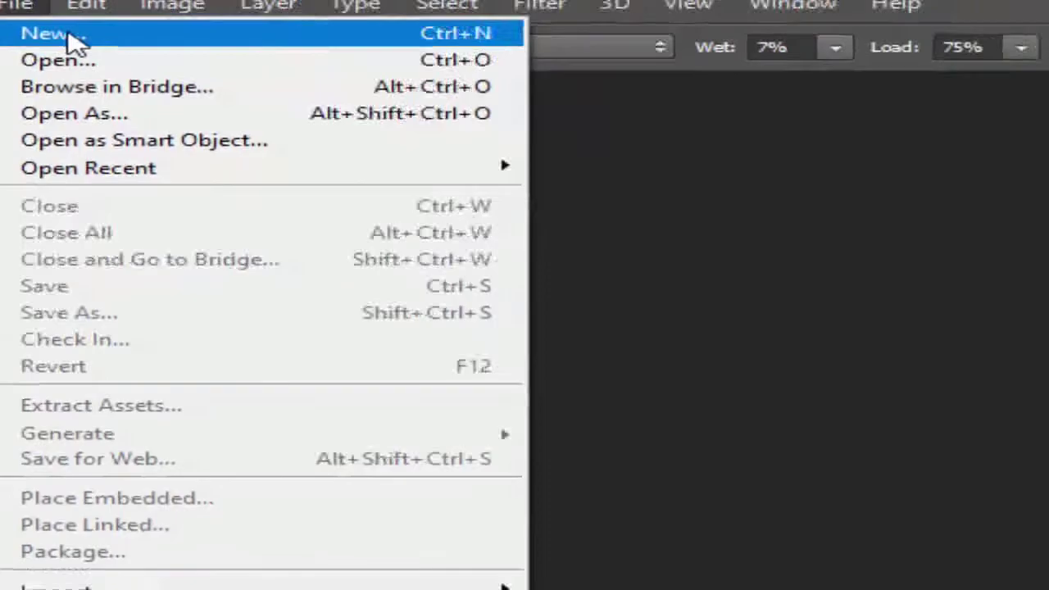
{"action": "left_click", "coordinate": [72, 41]}
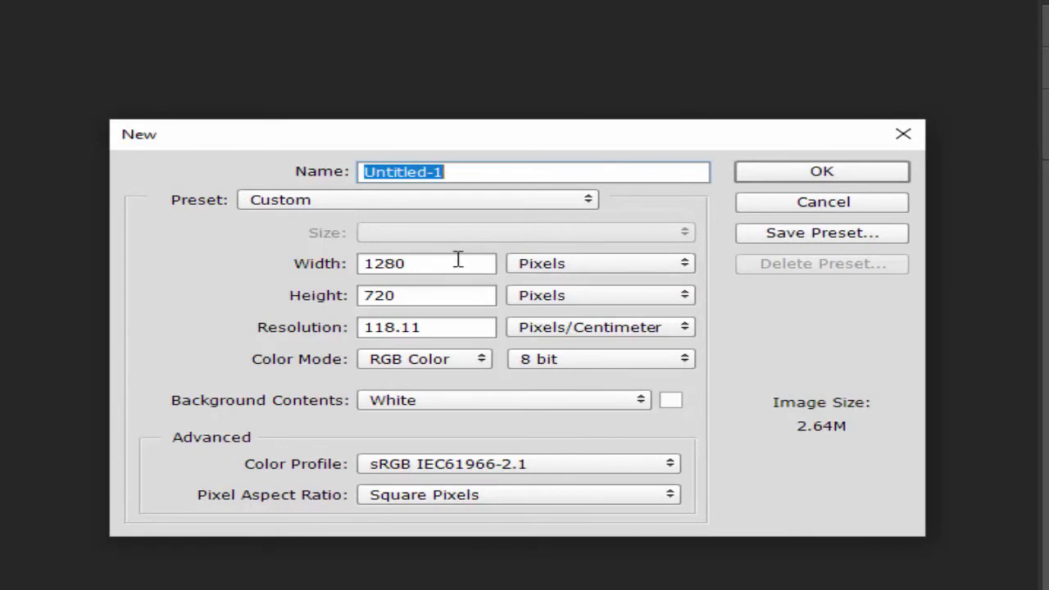
Try Centimeters as the width unit of the new document and return it to Pixels
{"action": "left_click", "coordinate": [548, 269]}
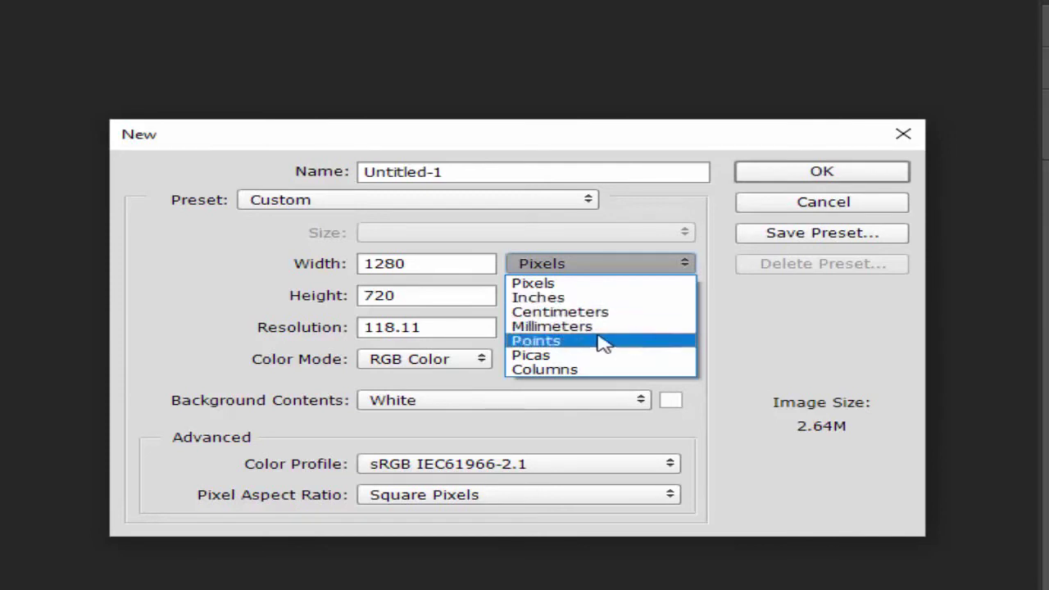
{"action": "left_click", "coordinate": [560, 312]}
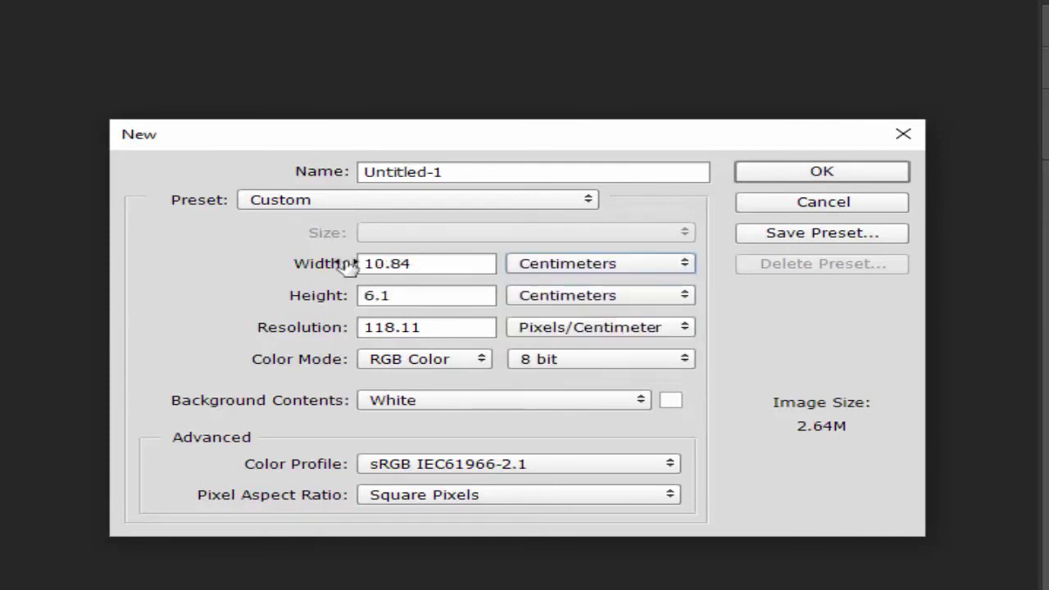
{"action": "left_click", "coordinate": [619, 266]}
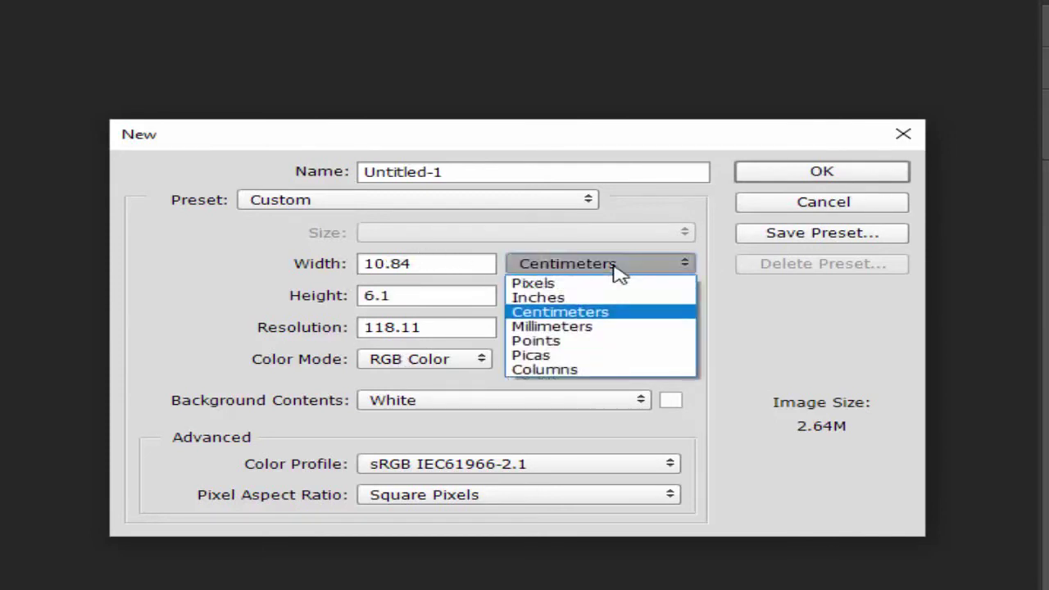
{"action": "left_click", "coordinate": [620, 284]}
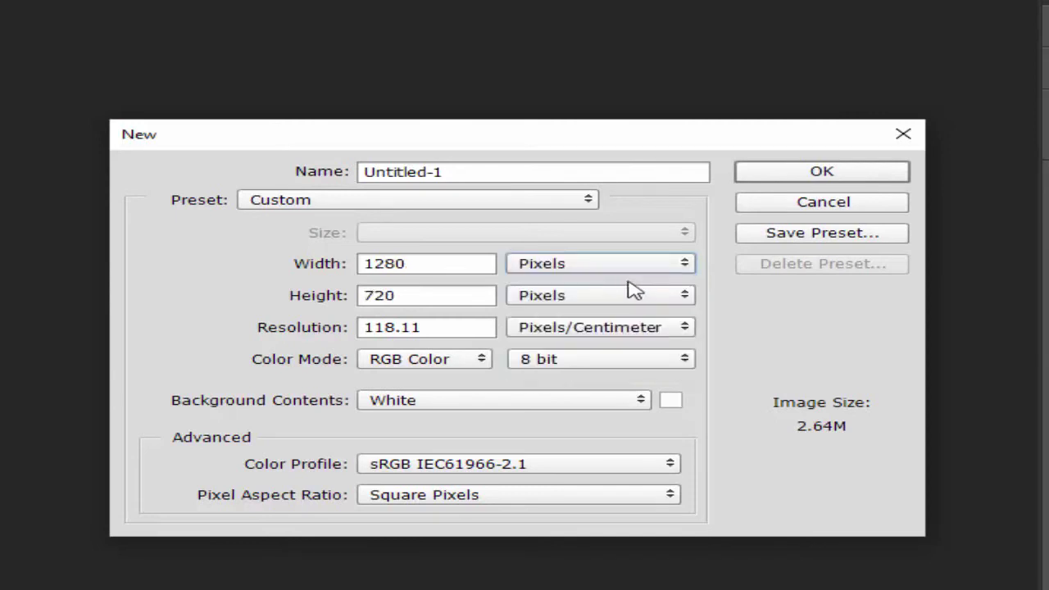
Create the new white document at 1280 × 720 pixels and convert its locked Background into a regular layer
{"action": "left_click_drag", "start_coordinate": [417, 264], "coordinate": [331, 273]}
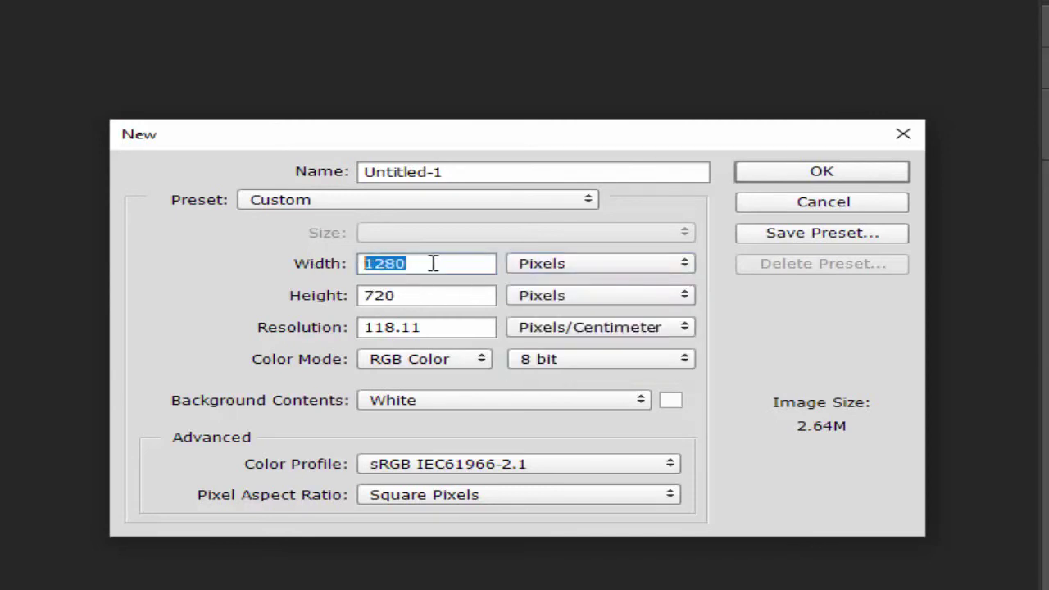
{"action": "left_click_drag", "start_coordinate": [417, 295], "coordinate": [329, 303]}
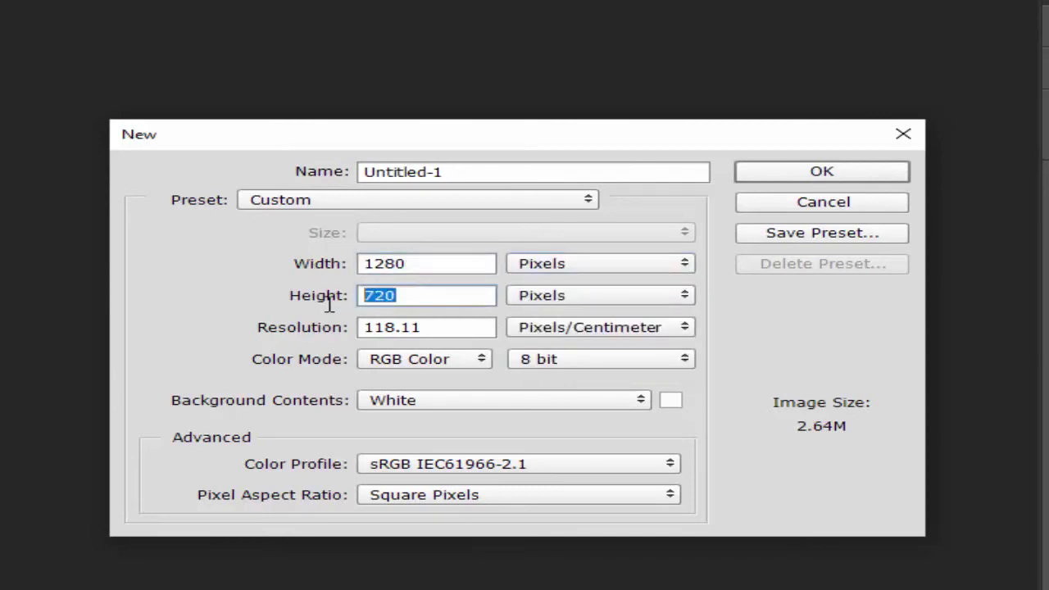
{"action": "left_click", "coordinate": [418, 260]}
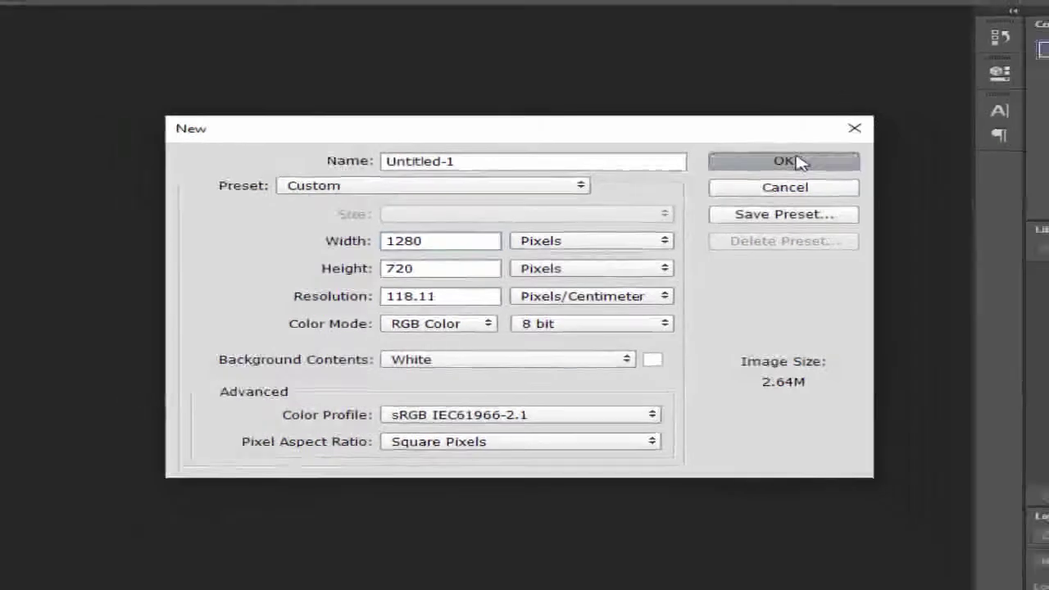
{"action": "left_click", "coordinate": [822, 171]}
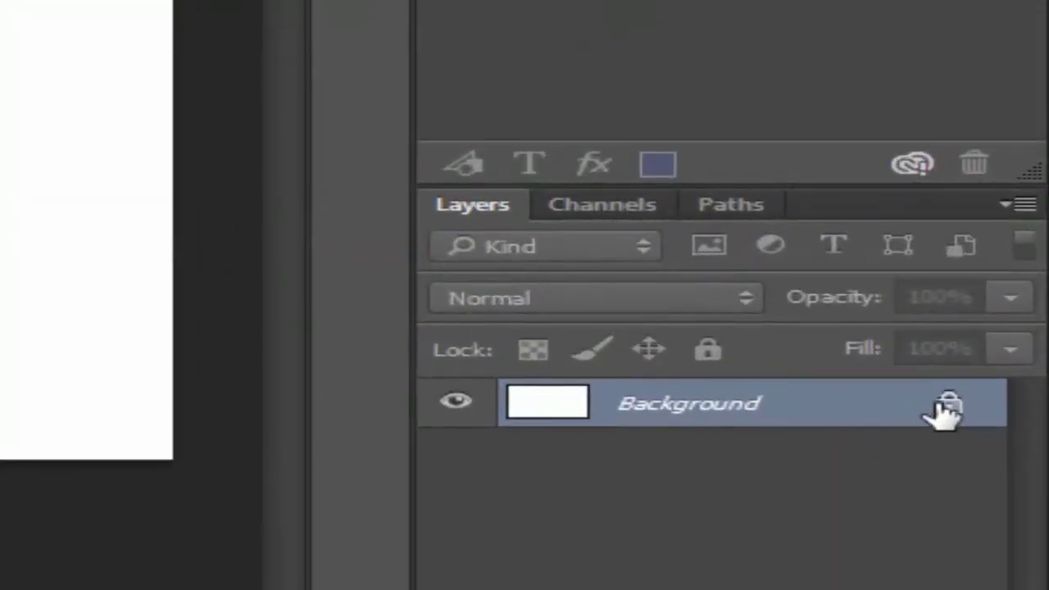
{"action": "double_click", "coordinate": [947, 410]}
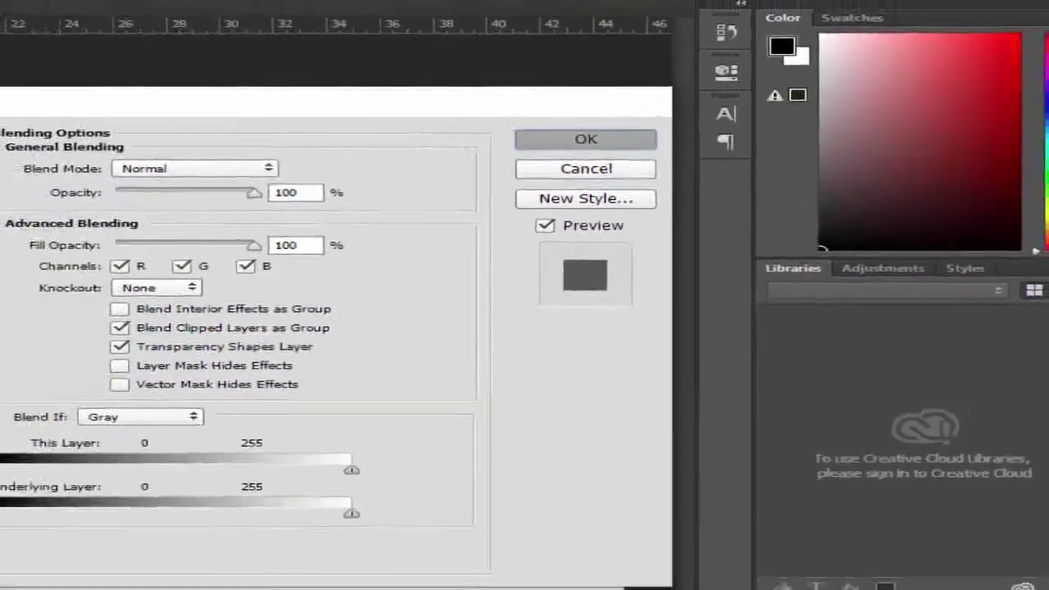
{"action": "key", "text": "Return"}
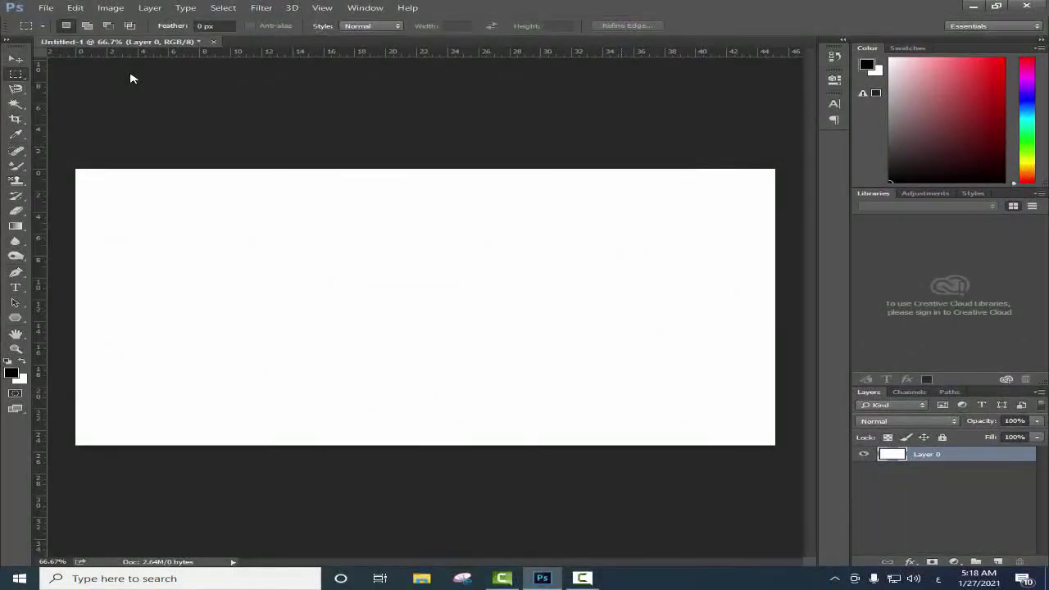
Zoom the blank canvas repeatedly between 44.4% and 66.7%, finishing at 72.1% magnification
{"action": "key", "text": "ctrl+minus"}
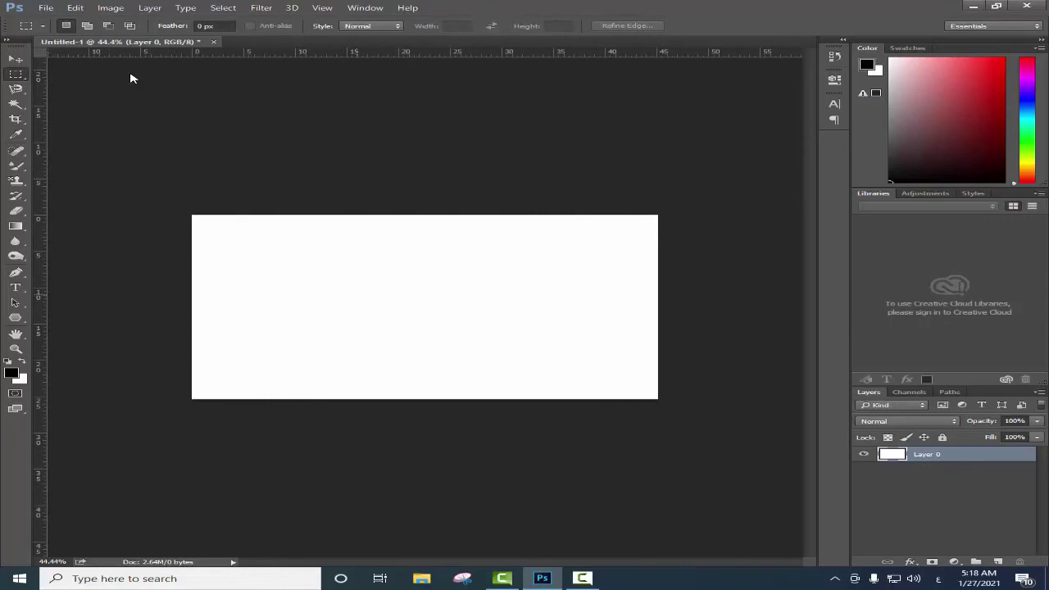
{"action": "key", "text": "ctrl+plus"}
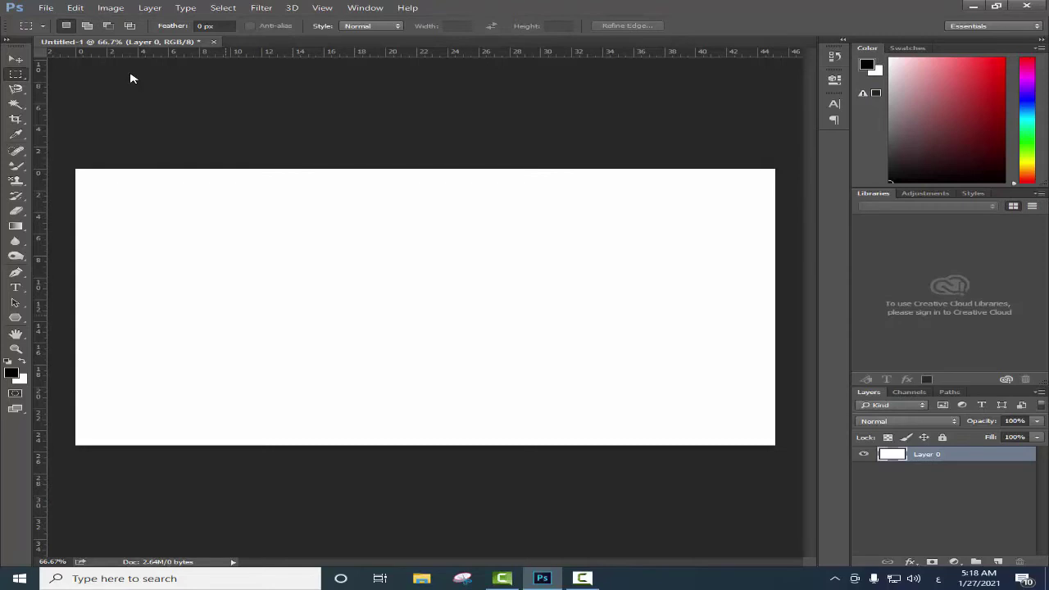
{"action": "key", "text": "ctrl+minus"}
{"action": "key", "text": "ctrl+plus"}
{"action": "key", "text": "ctrl+minus"}
{"action": "key", "text": "ctrl+plus"}
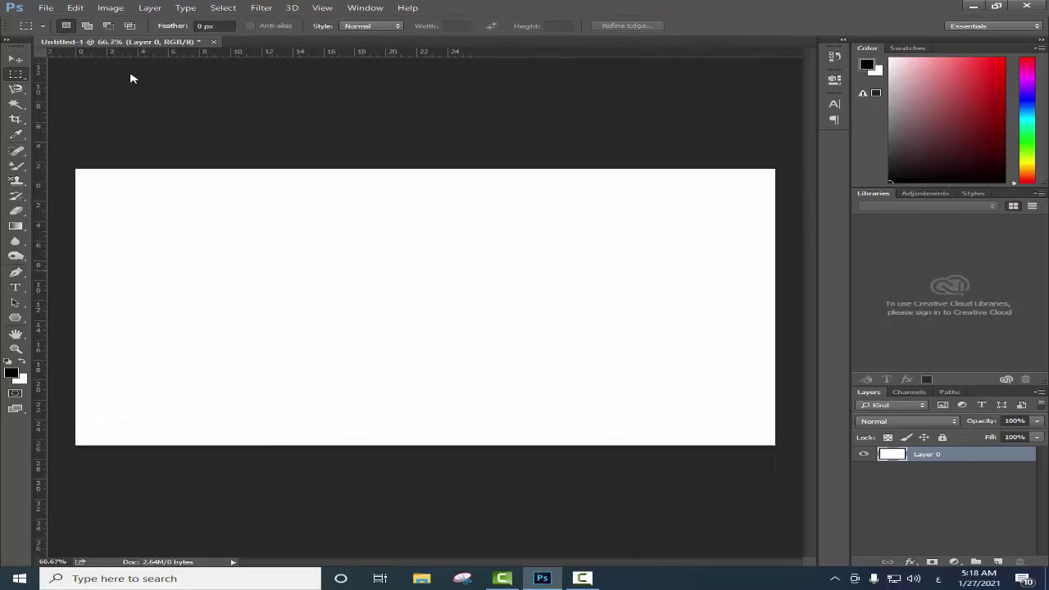
{"action": "key", "text": "ctrl+plus"}
{"action": "key", "text": "ctrl+0"}
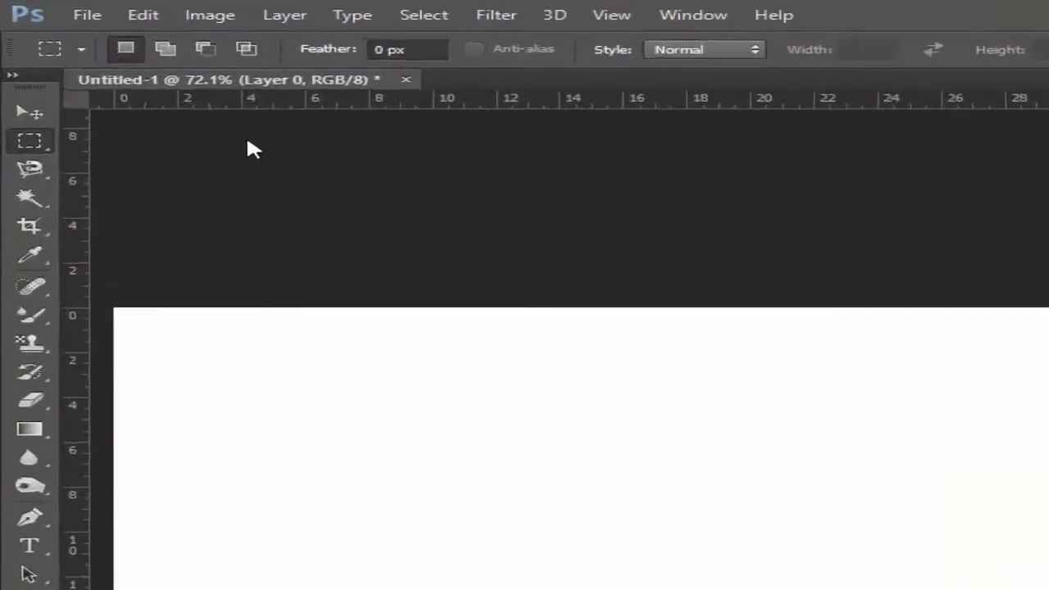
Turn Zoom with Scroll Wheel off and back on in the General preferences and apply the settings
{"action": "key", "text": "alt+e"}
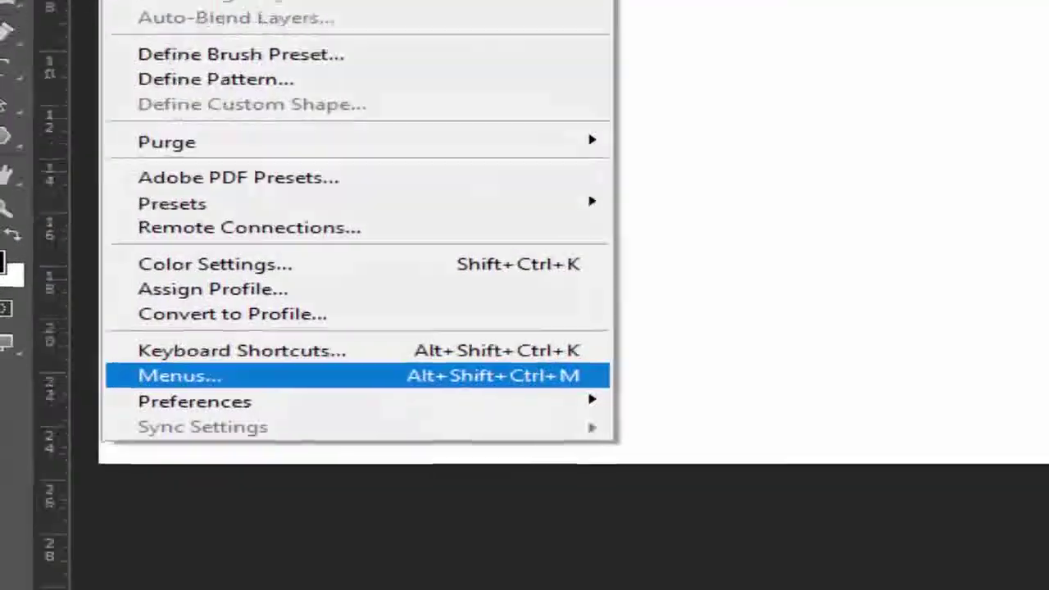
{"action": "key", "text": "Down"}
{"action": "key", "text": "Down"}
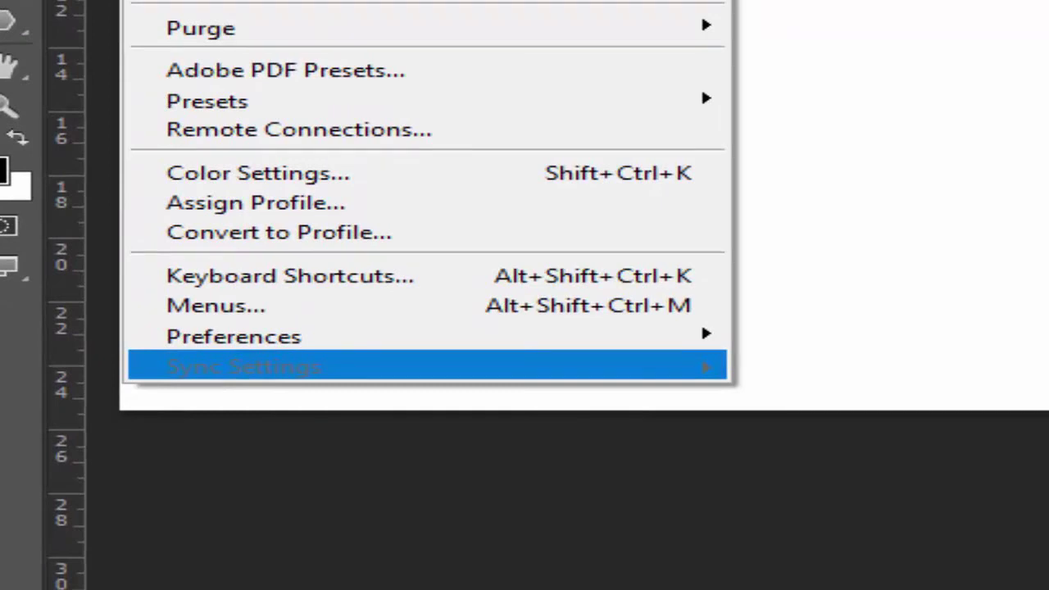
{"action": "key", "text": "Up"}
{"action": "key", "text": "Right"}
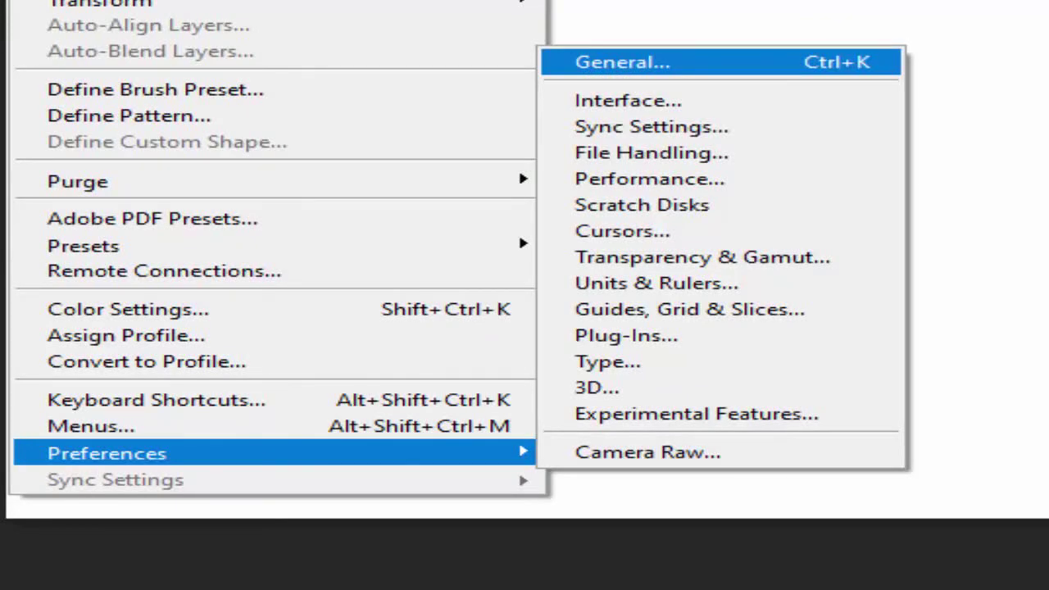
{"action": "left_click", "coordinate": [623, 62]}
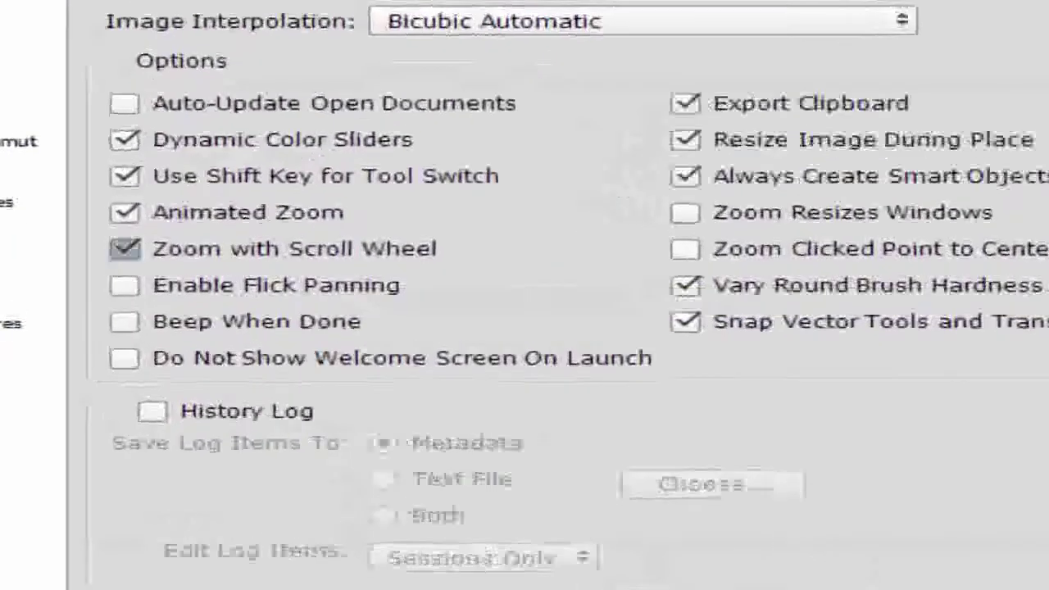
{"action": "left_click", "coordinate": [87, 261]}
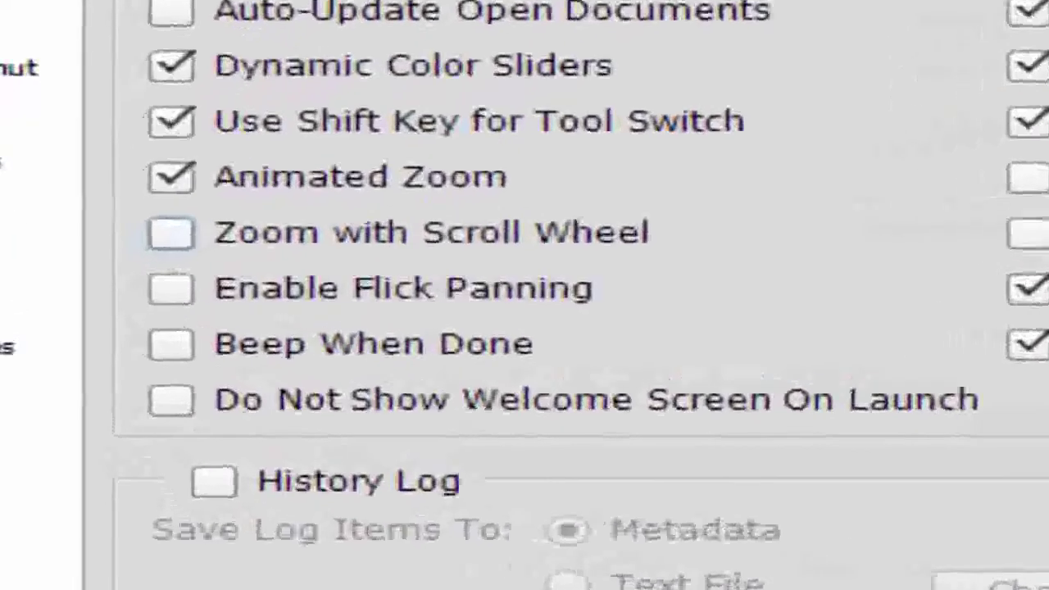
{"action": "left_click", "coordinate": [87, 261]}
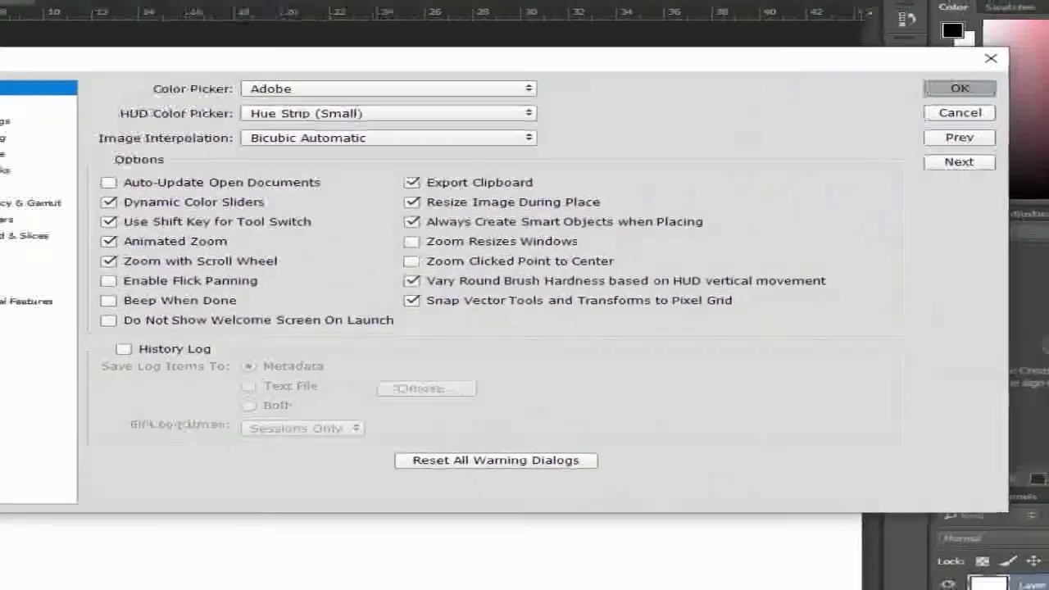
{"action": "key", "text": "Return"}
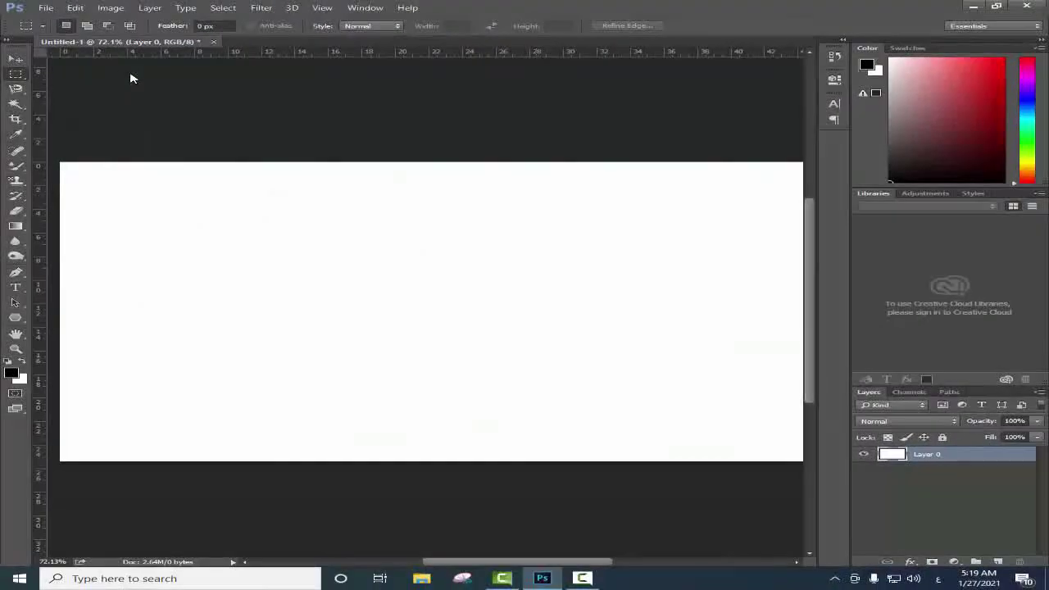
Test scroll-wheel zooming on the blank canvas, finishing zoomed out at about 51.8%
{"action": "scroll", "coordinate": [132, 77], "scroll_direction": "down", "scroll_amount": 2}
{"action": "scroll", "coordinate": [131, 78], "scroll_direction": "up", "scroll_amount": 2}
{"action": "scroll", "coordinate": [131, 78], "scroll_direction": "down", "scroll_amount": 2}
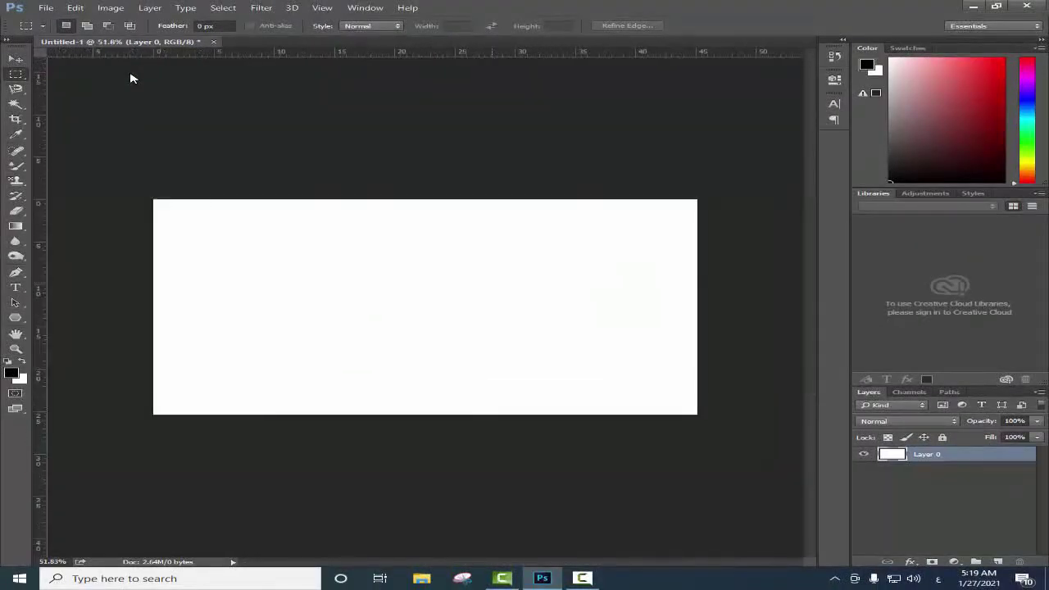